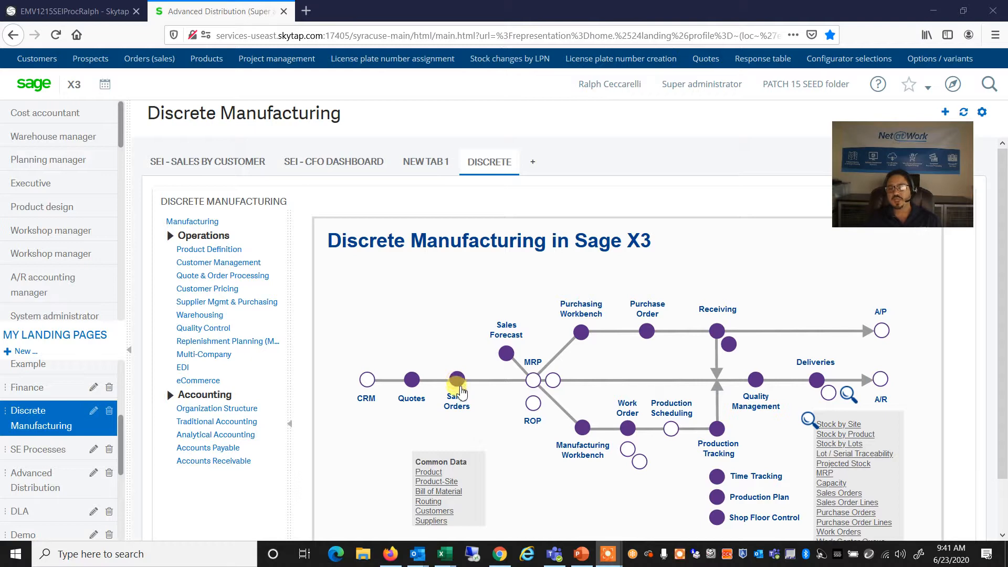
# - Create a new sales order using the ALL Full entry transaction, with NA012 as the sales site
pyautogui.click(457, 382)
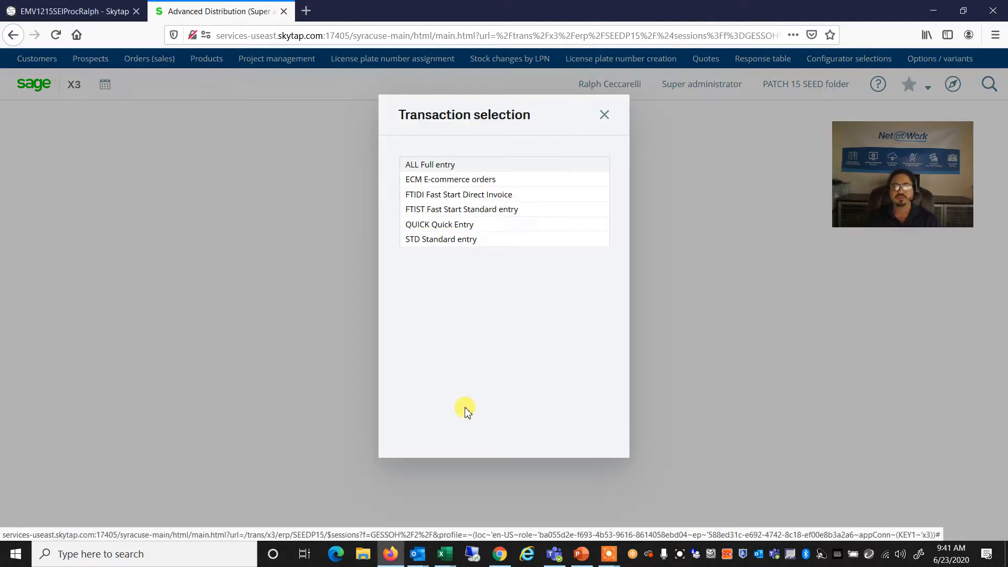
pyautogui.click(420, 164)
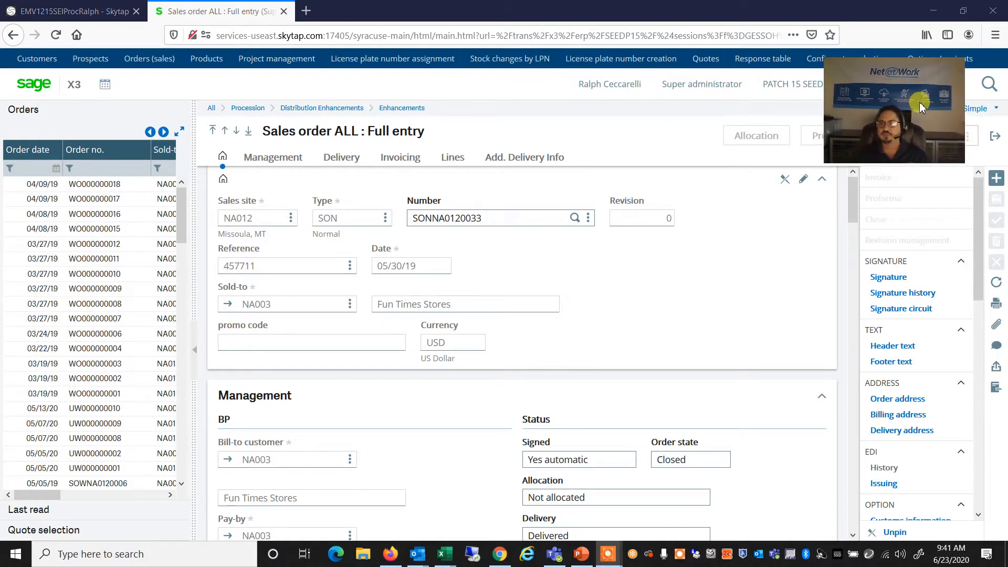
pyautogui.click(996, 178)
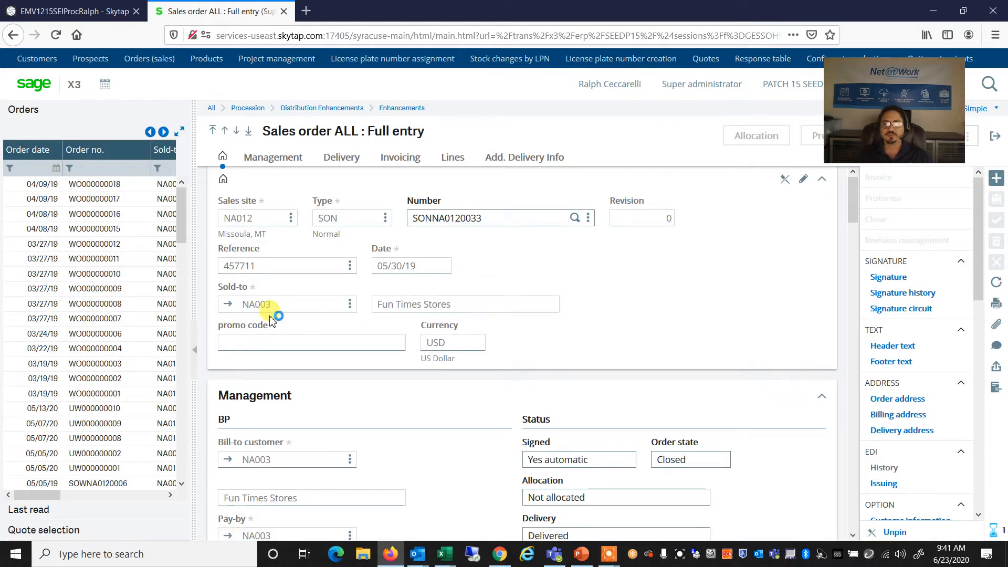
pyautogui.write('Na012')
pyautogui.press('Tab')
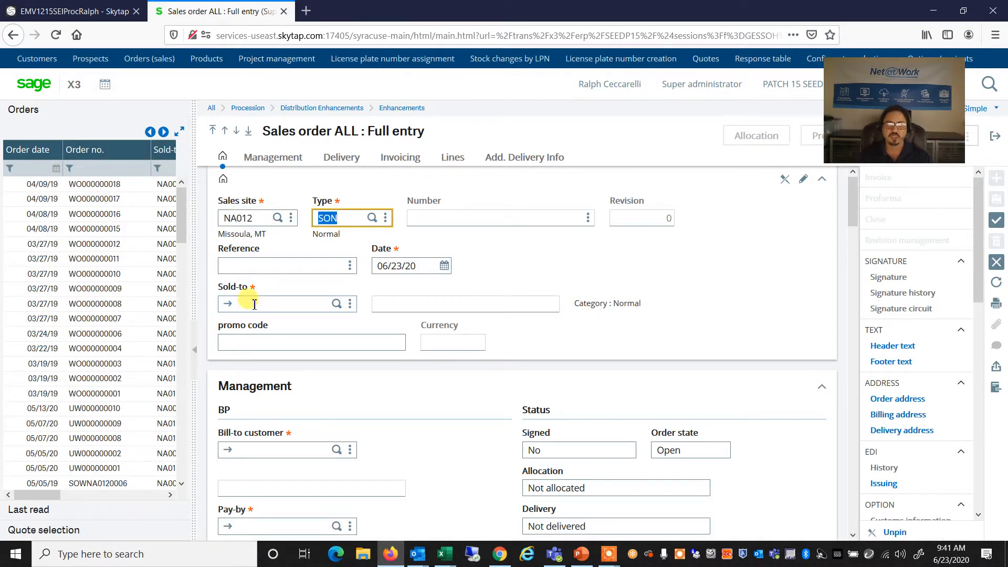
# - Set the order's sold-to customer to Fun Times Stores by entering its customer code
pyautogui.click(254, 304)
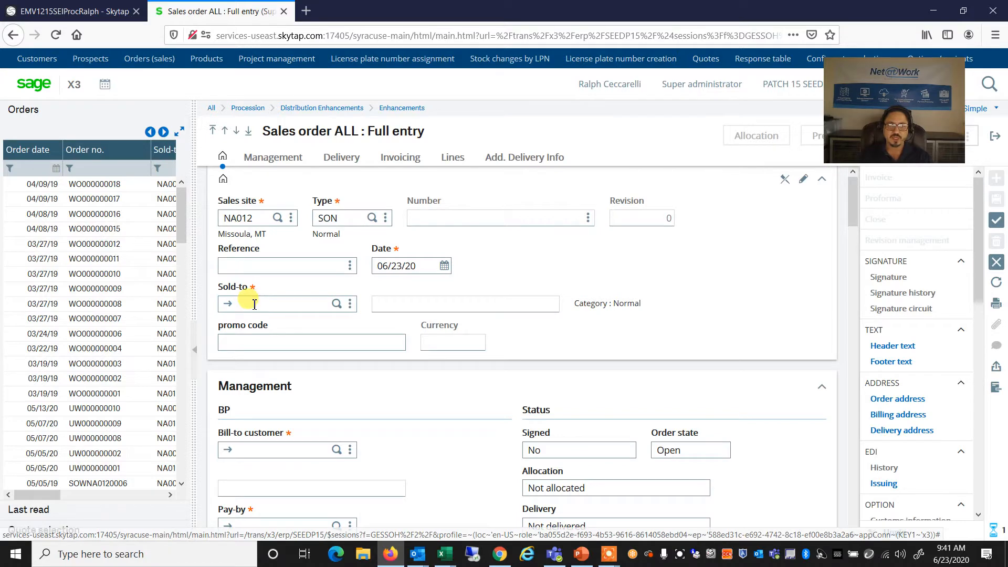
pyautogui.write('NA003')
pyautogui.press('Tab')
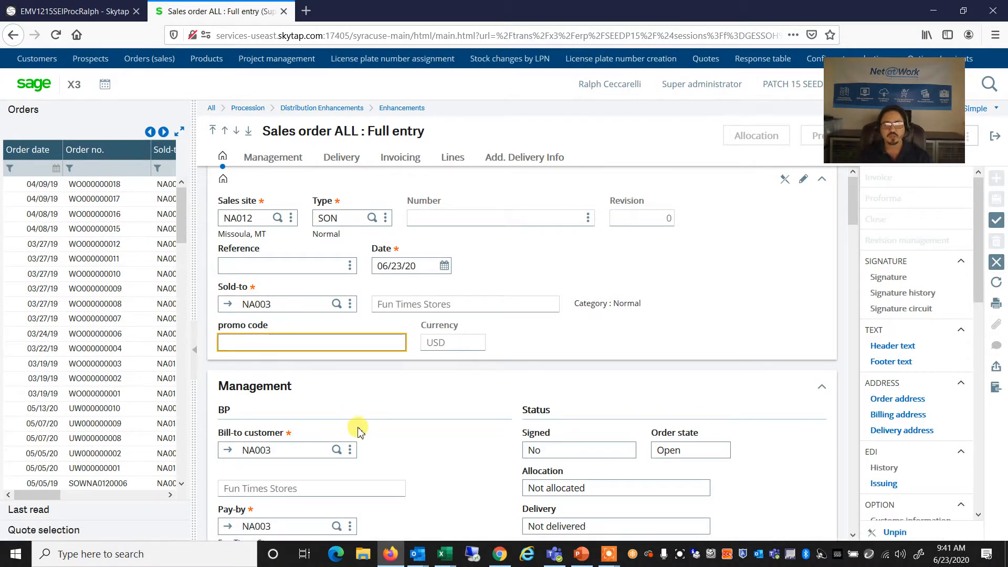
# - Launch the configurator for the first order line and run the BIKE product selection
pyautogui.scroll(-3, 356, 429)
pyautogui.scroll(-10, 358, 430)
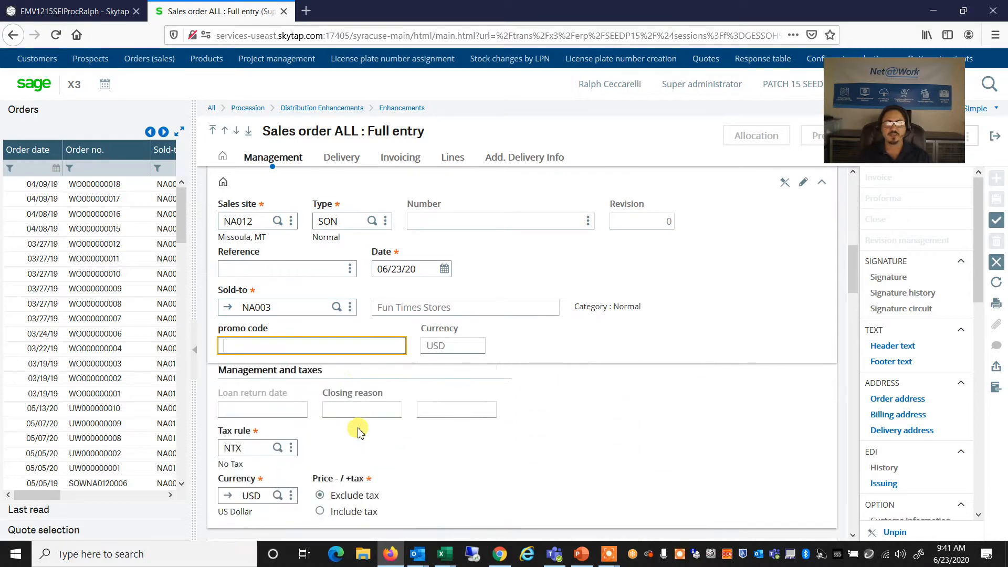
pyautogui.scroll(-8, 360, 430)
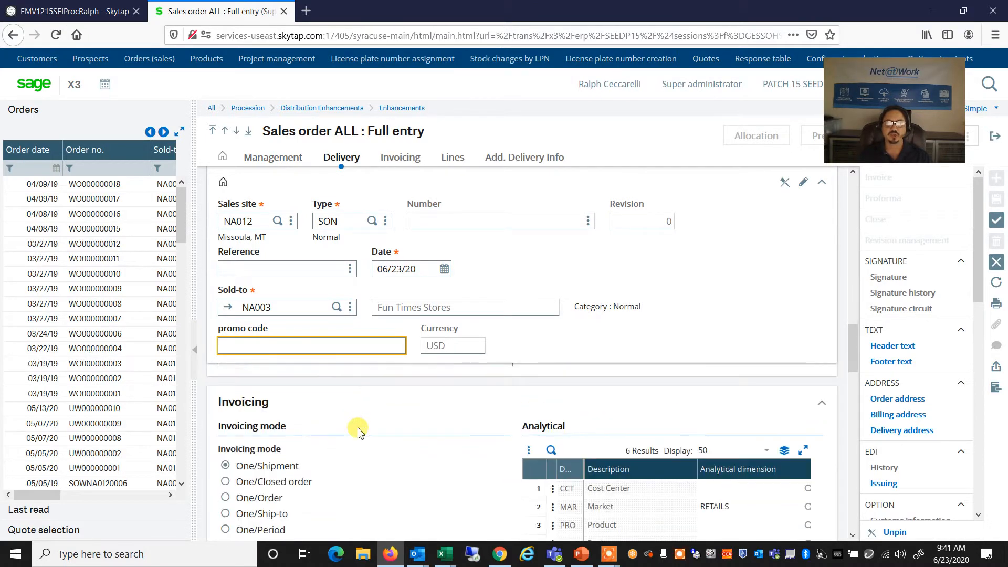
pyautogui.scroll(-8, 359, 431)
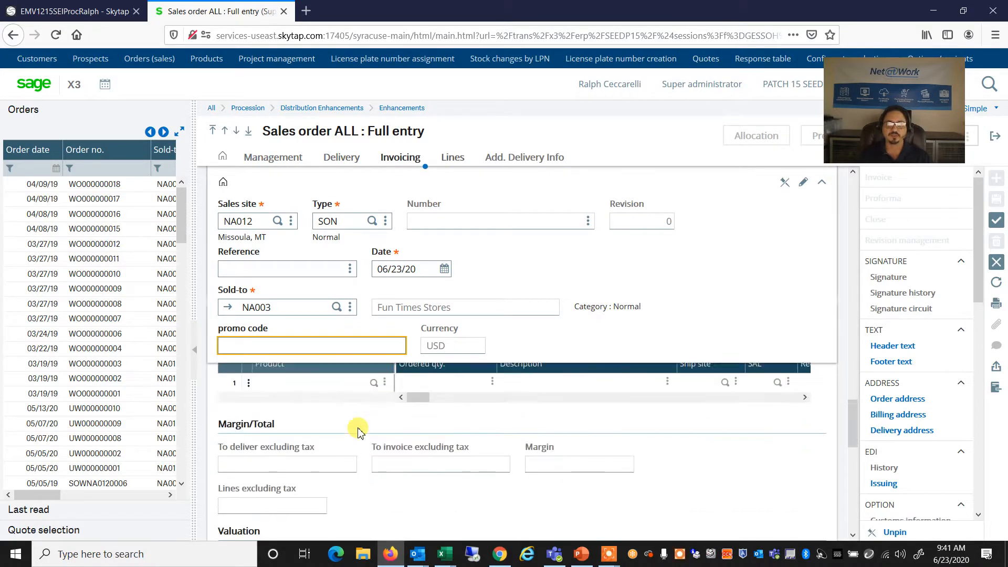
pyautogui.scroll(1, 358, 430)
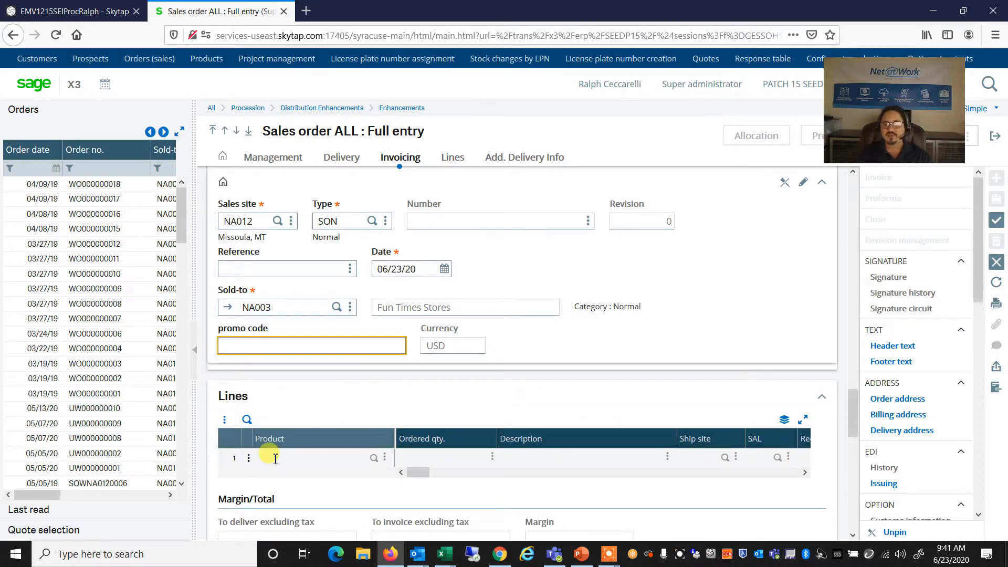
pyautogui.click(249, 462)
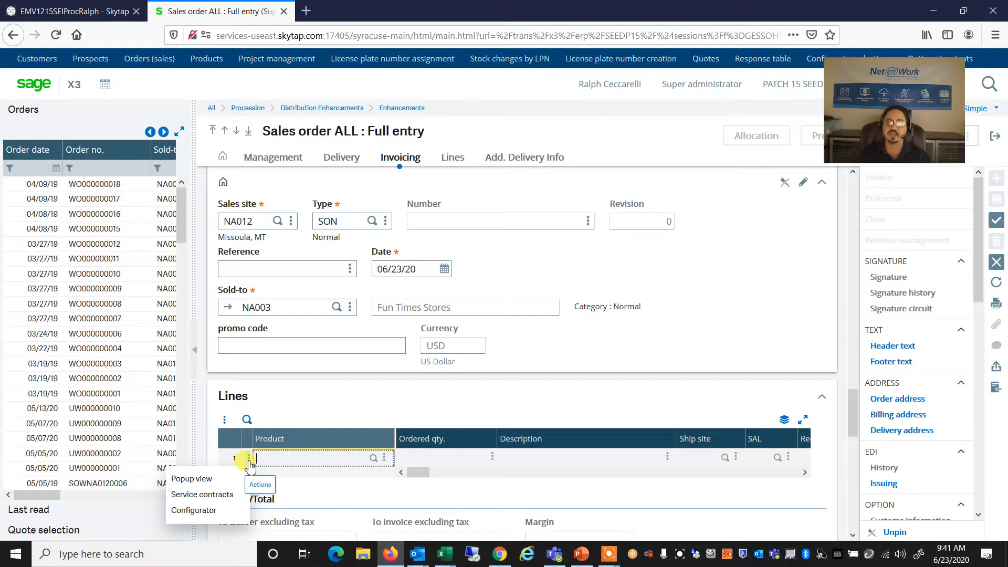
pyautogui.click(187, 511)
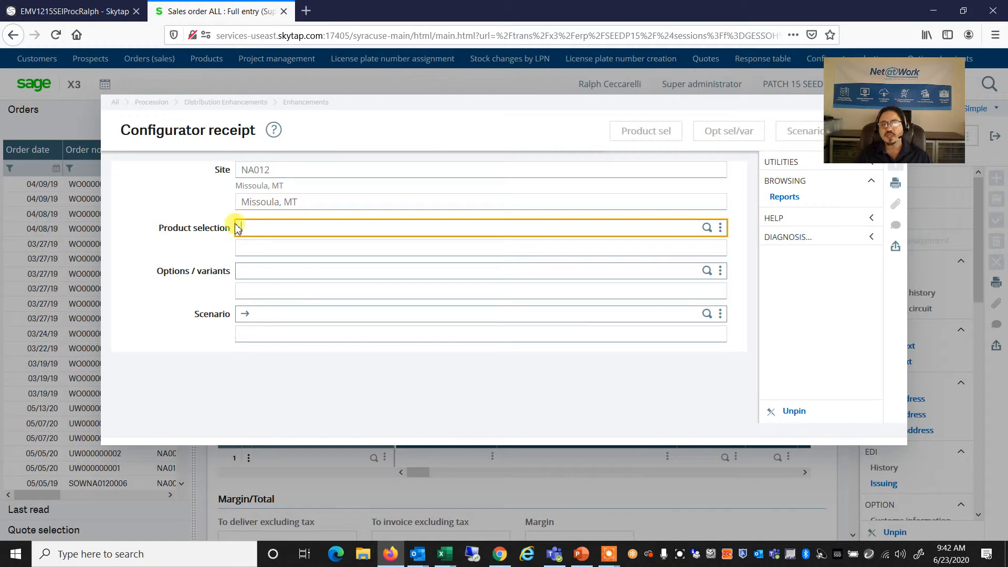
pyautogui.click(707, 228)
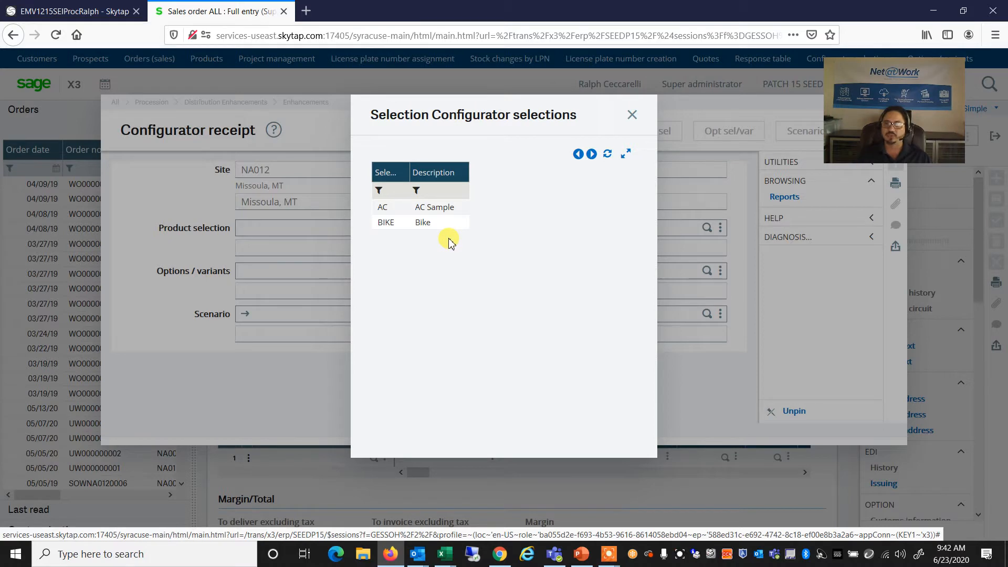
pyautogui.click(386, 224)
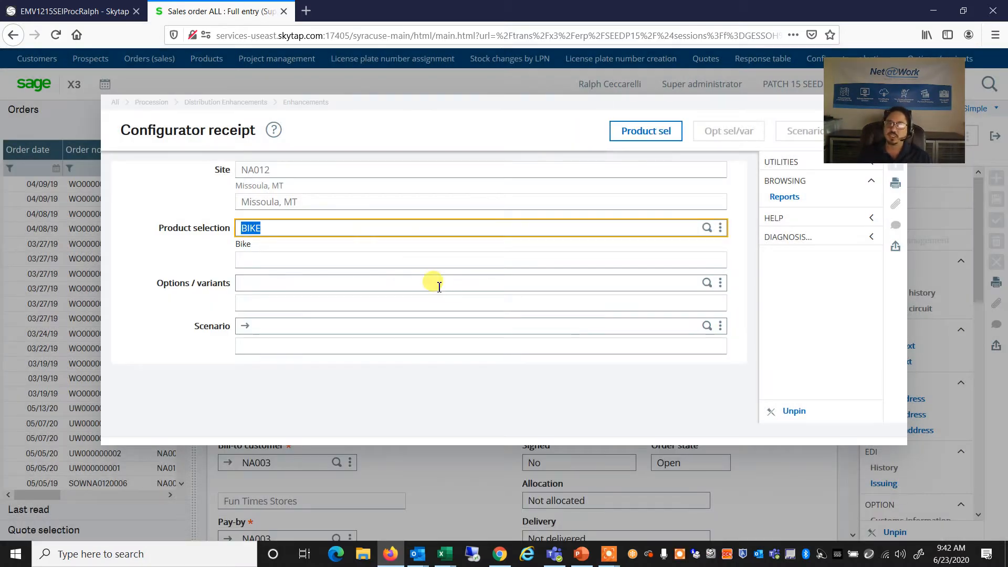
pyautogui.click(642, 141)
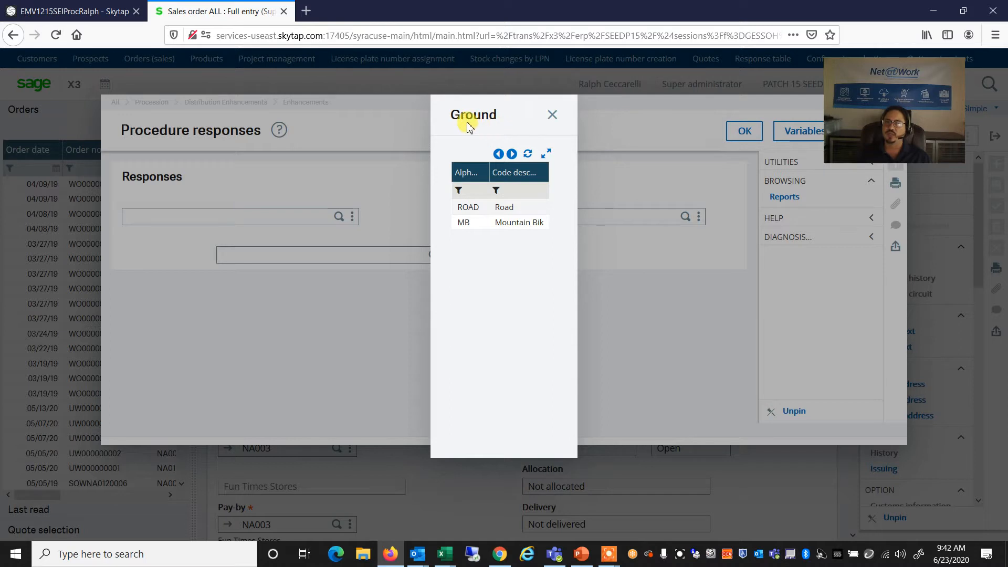
# - Answer the bike questions with ground ROAD, size CHILD and metal STEEL, and submit the responses
pyautogui.click(471, 209)
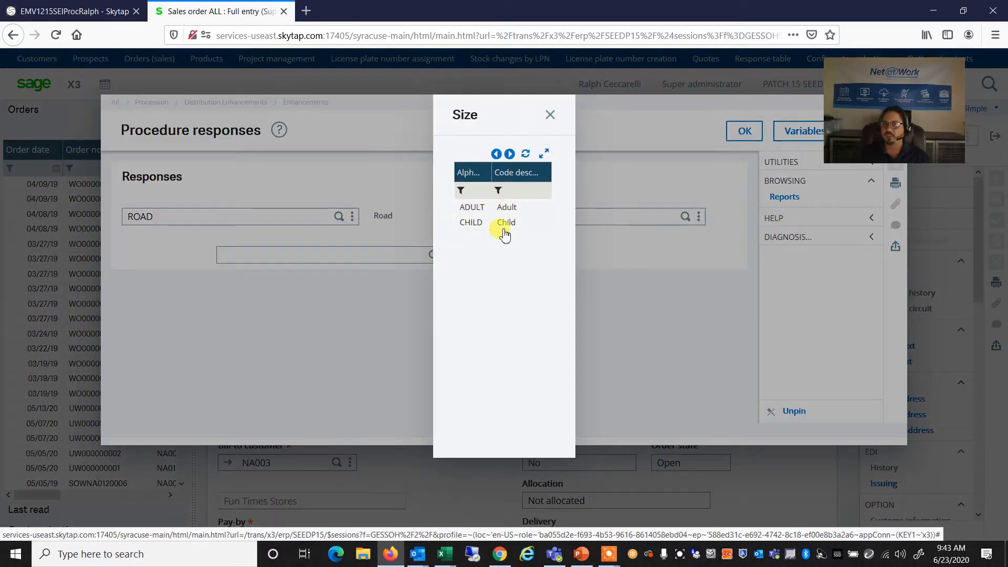
pyautogui.click(471, 223)
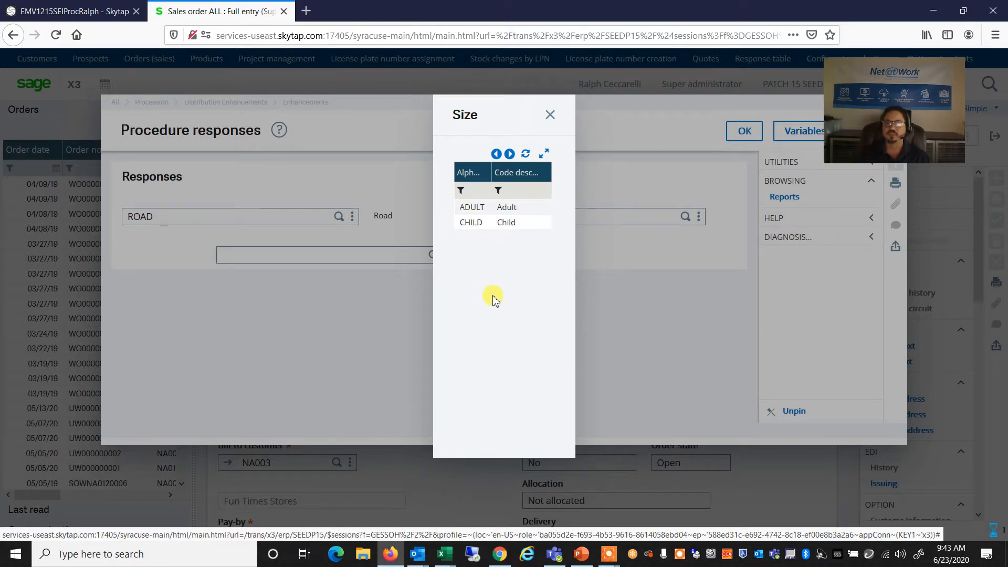
pyautogui.press('Tab')
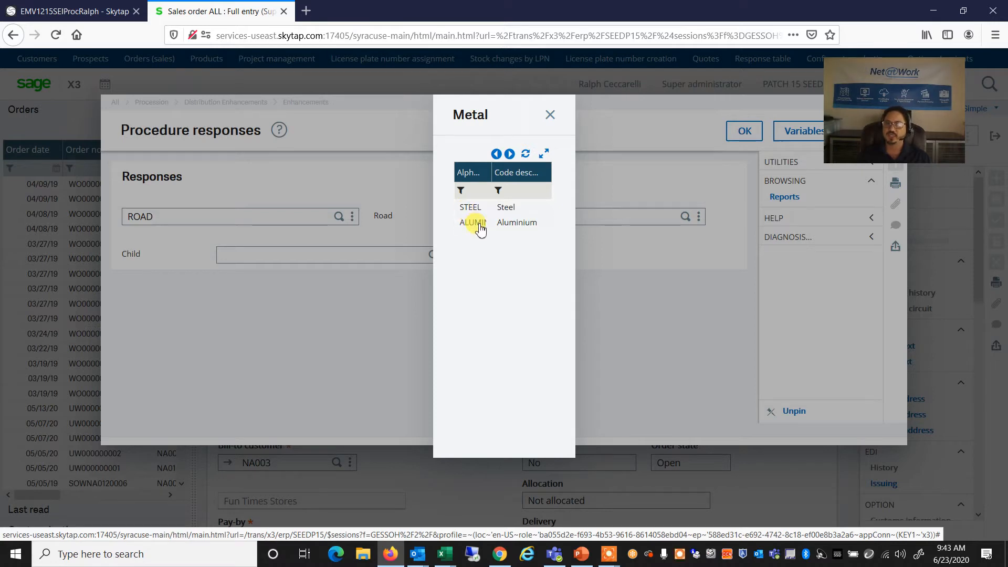
pyautogui.click(471, 209)
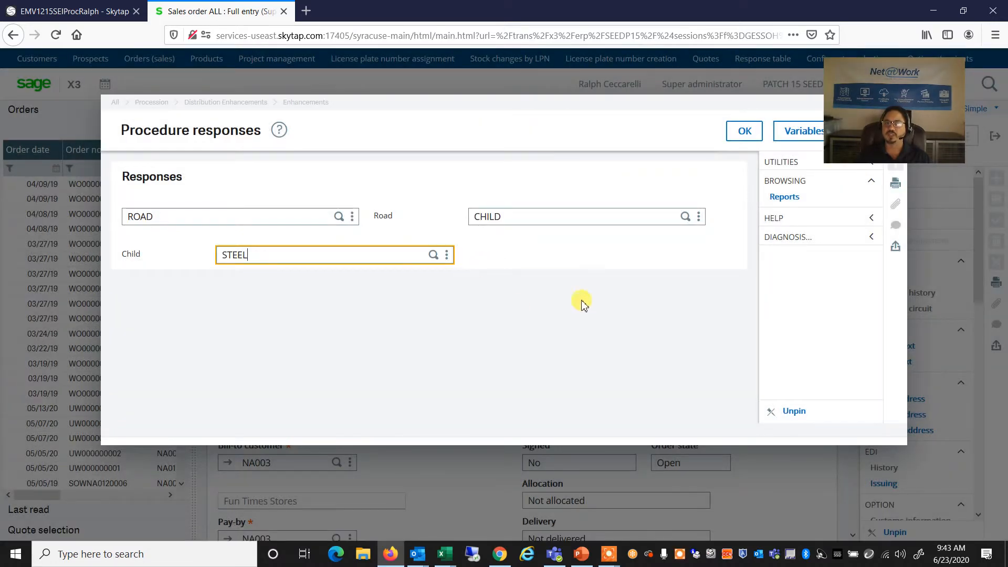
pyautogui.click(742, 132)
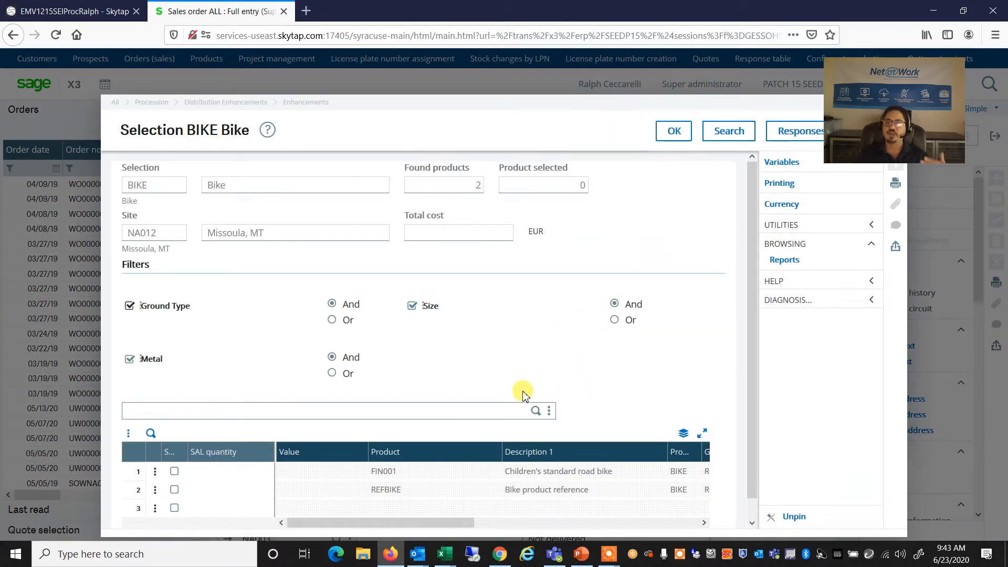
# - Exclude the Size filter from the bike selection and rerun the product search
pyautogui.moveTo(751, 351); pyautogui.dragTo(750, 388)
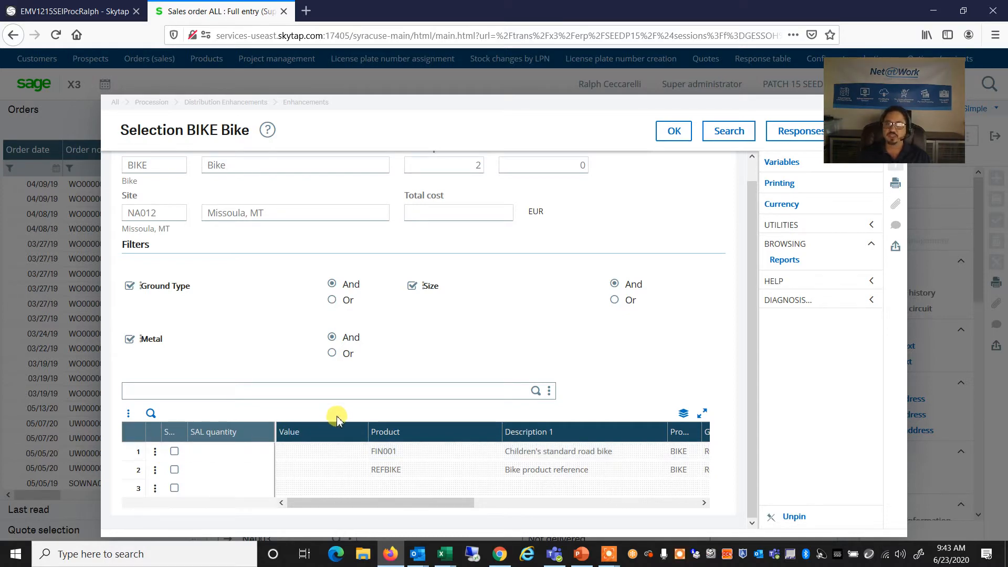
pyautogui.click(412, 290)
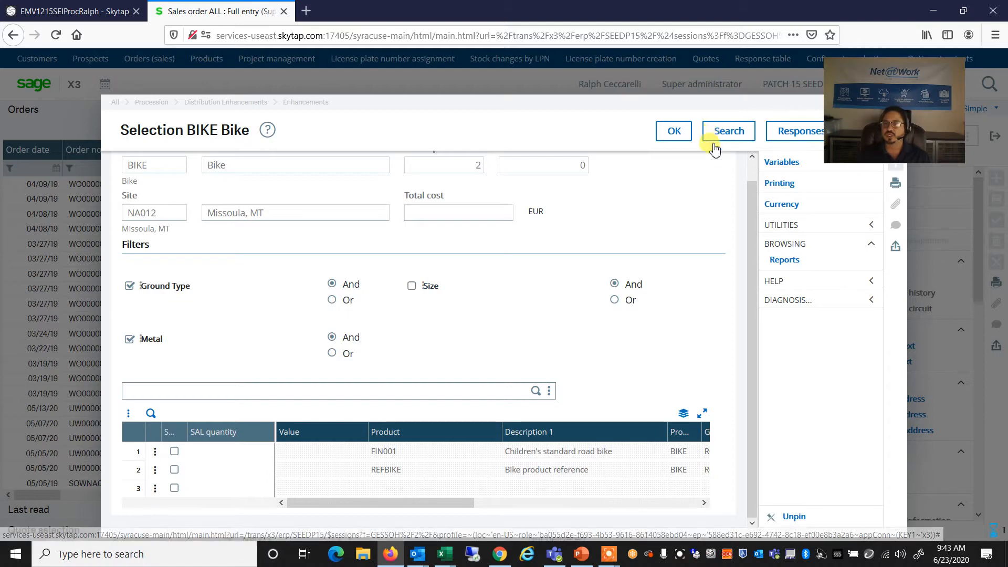
pyautogui.moveTo(751, 196); pyautogui.dragTo(749, 235)
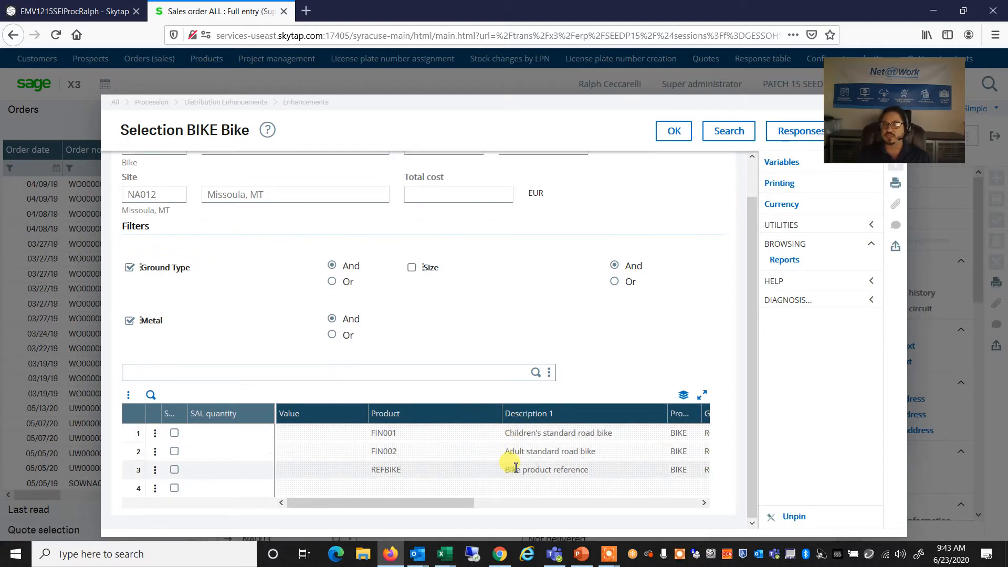
# - Exclude the Metal filter from the bike selection and search the products again
pyautogui.click(130, 321)
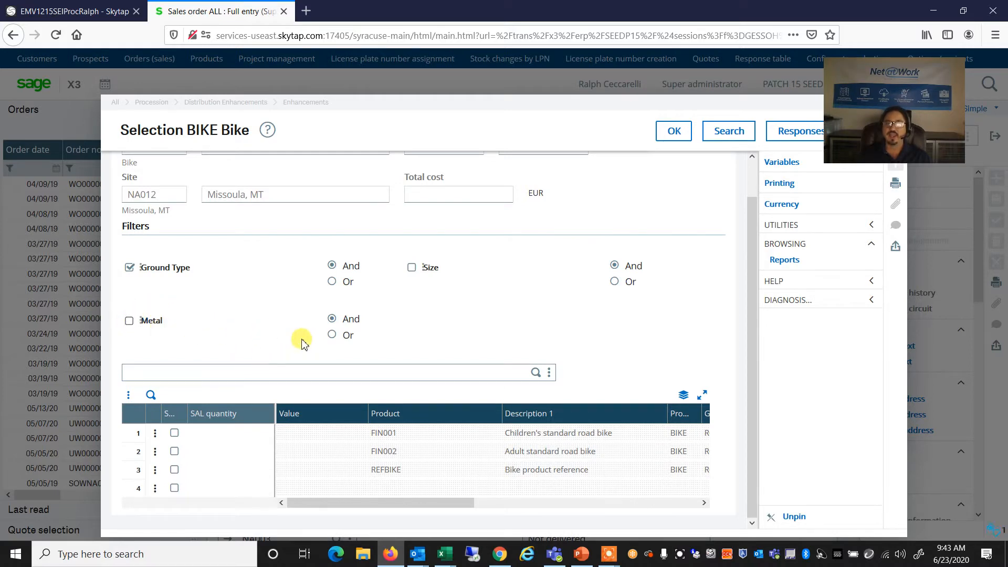
pyautogui.click(726, 130)
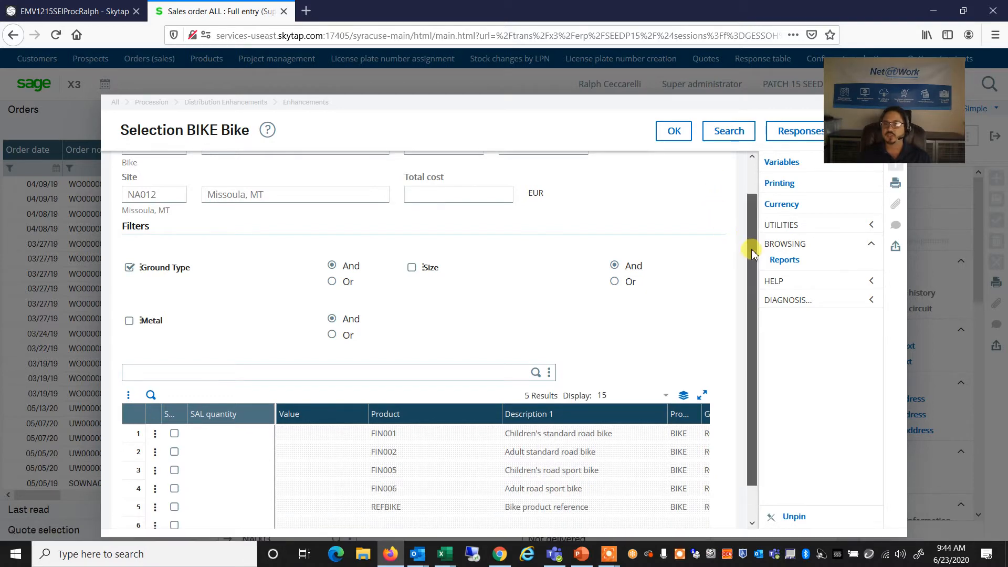
pyautogui.scroll(-1, 749, 284)
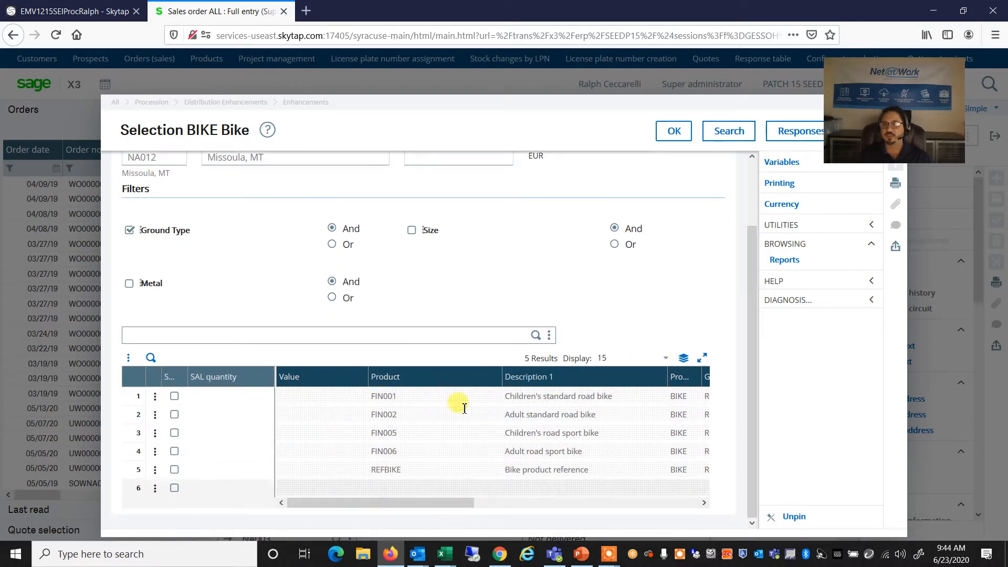
# - Re-enable the Size filter, rerun the search and check the ground, size and metal of the listed bikes
pyautogui.click(413, 234)
pyautogui.click(730, 135)
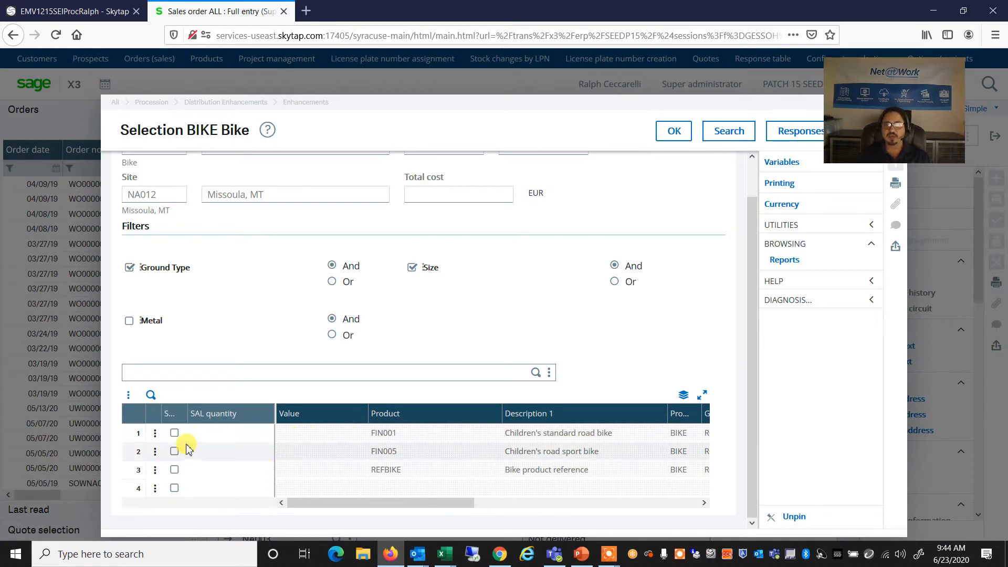
pyautogui.moveTo(327, 503); pyautogui.dragTo(495, 504)
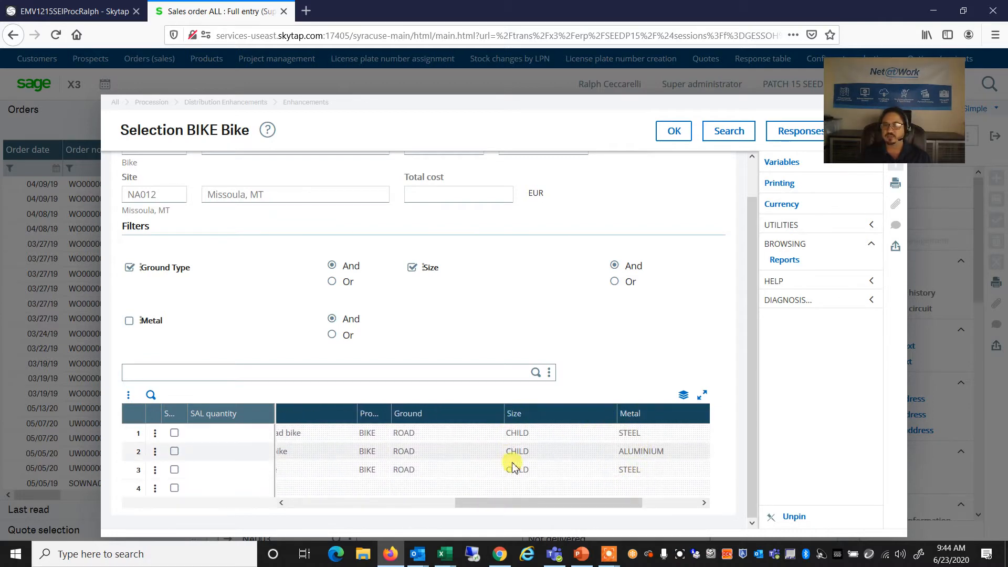
pyautogui.moveTo(489, 507); pyautogui.dragTo(310, 503)
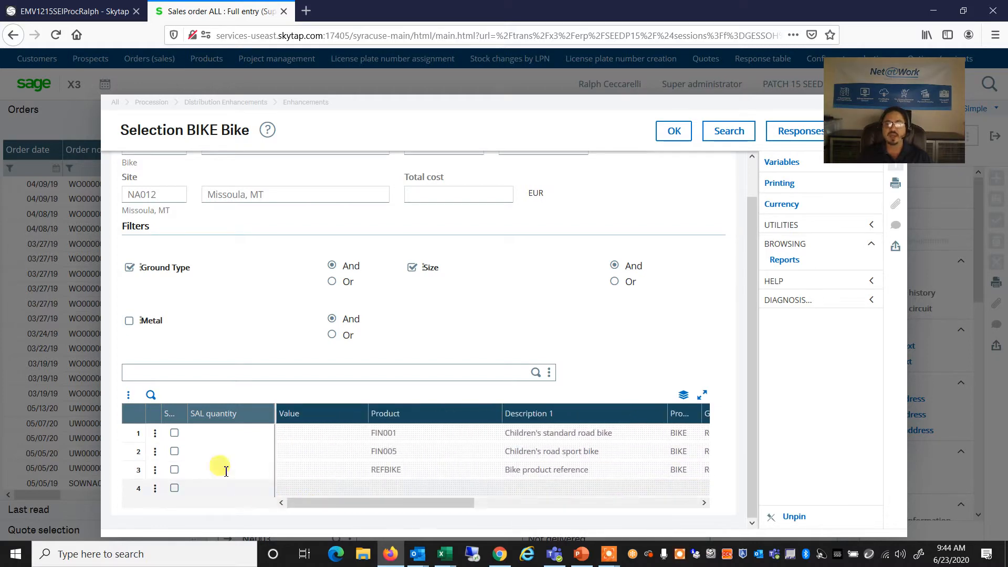
# - Add FIN001 with quantity 1 and FIN005 with quantity 3 from the bike selection to the order lines
pyautogui.click(175, 435)
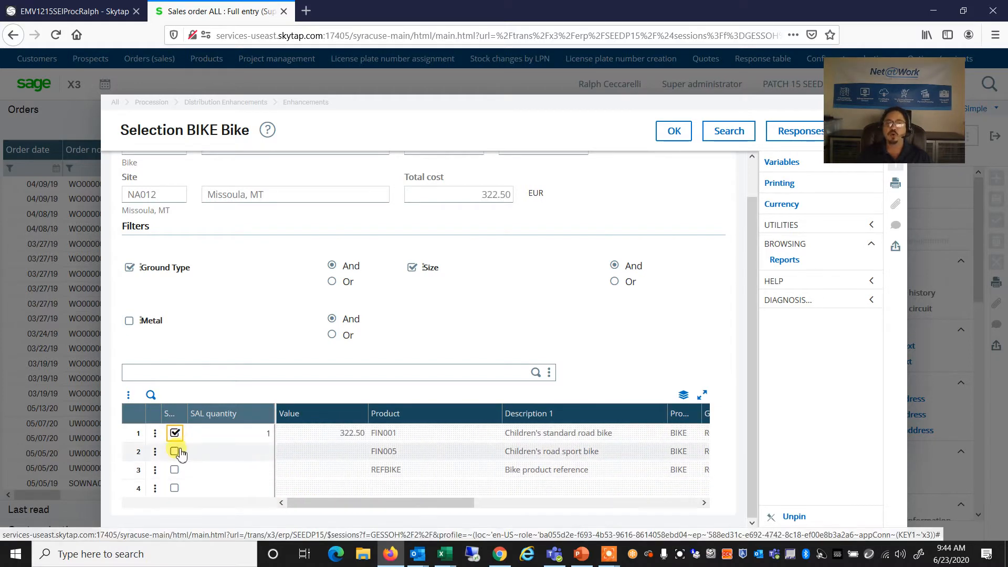
pyautogui.click(175, 452)
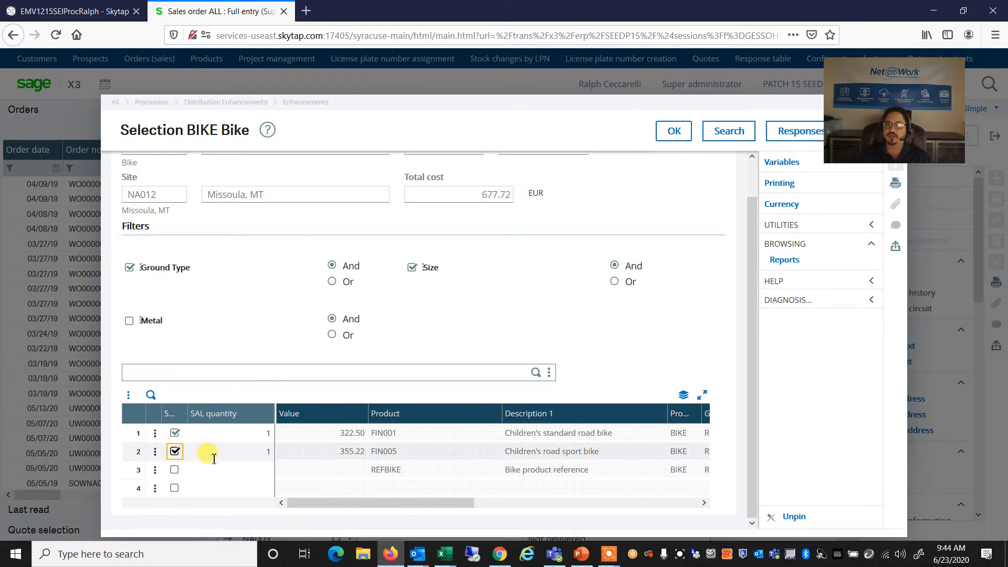
pyautogui.click(266, 456)
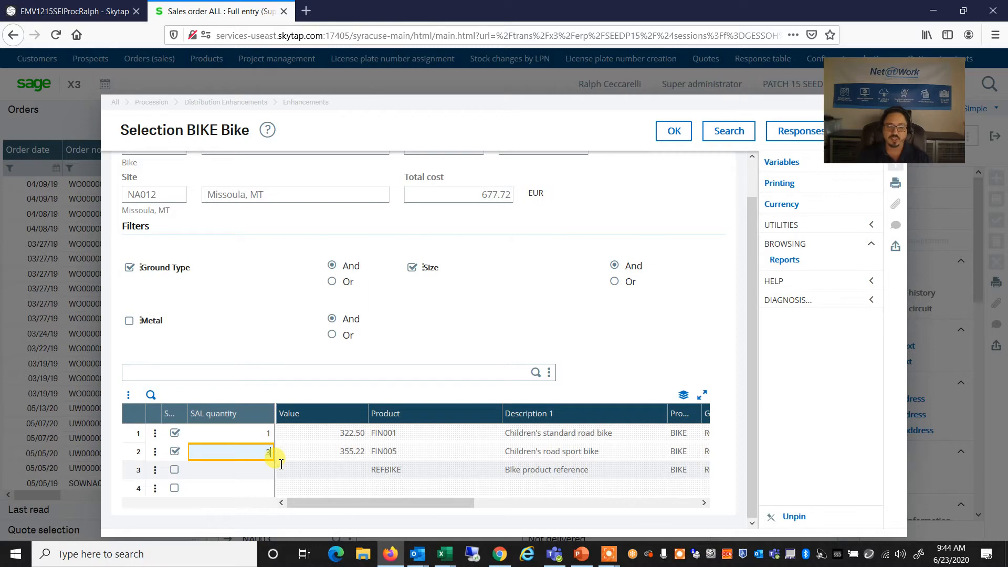
pyautogui.press('Return')
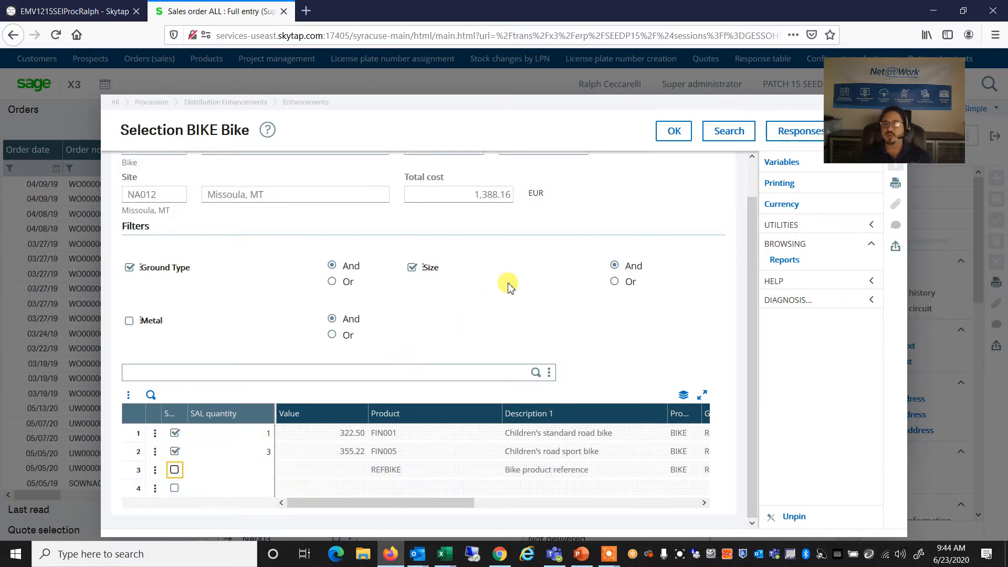
pyautogui.click(671, 135)
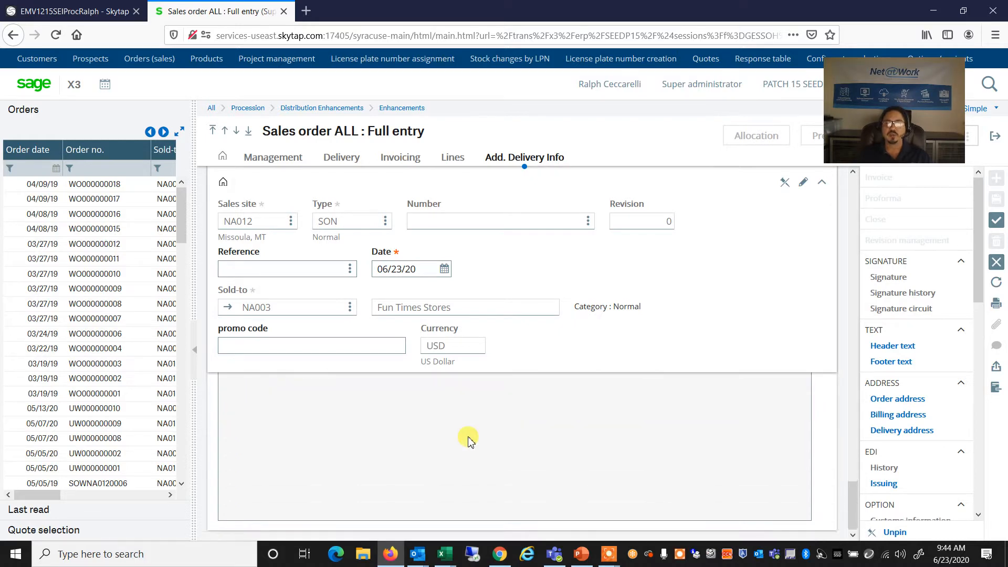
pyautogui.scroll(9, 469, 441)
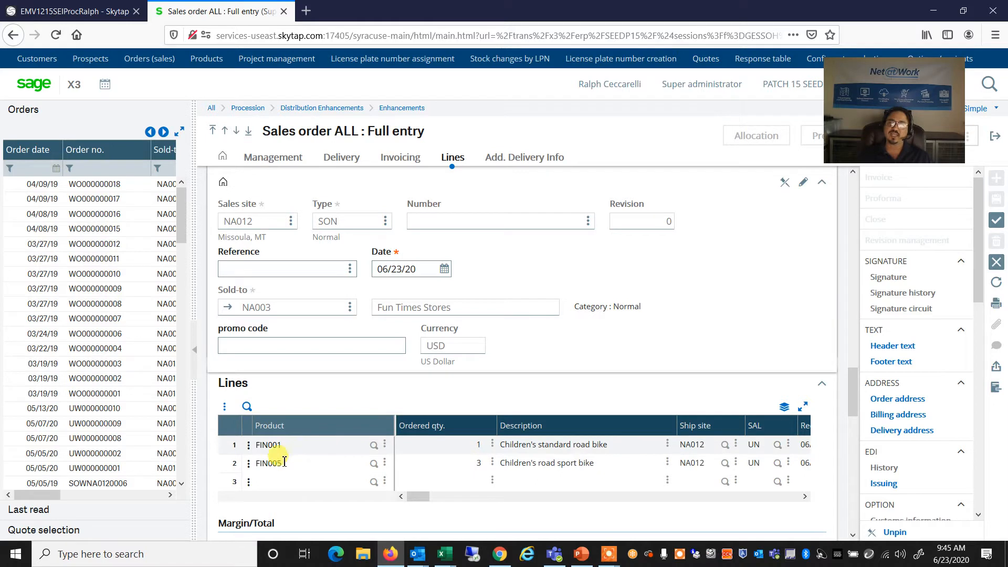
# - Run the configurator on the third order line with the FRT (Fork Rim tube) options/variants and answer ADULT for the size
pyautogui.click(249, 482)
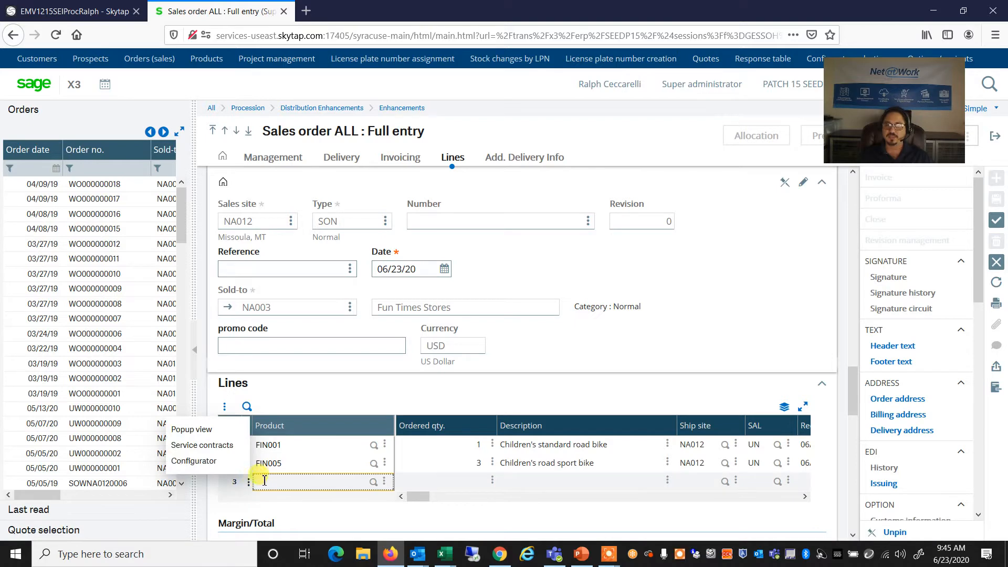
pyautogui.click(194, 460)
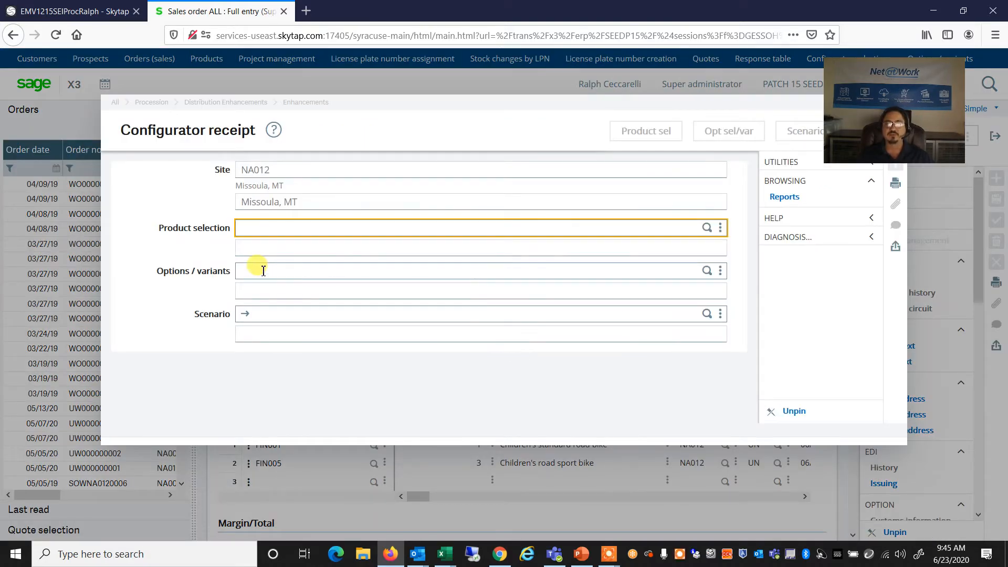
pyautogui.click(263, 271)
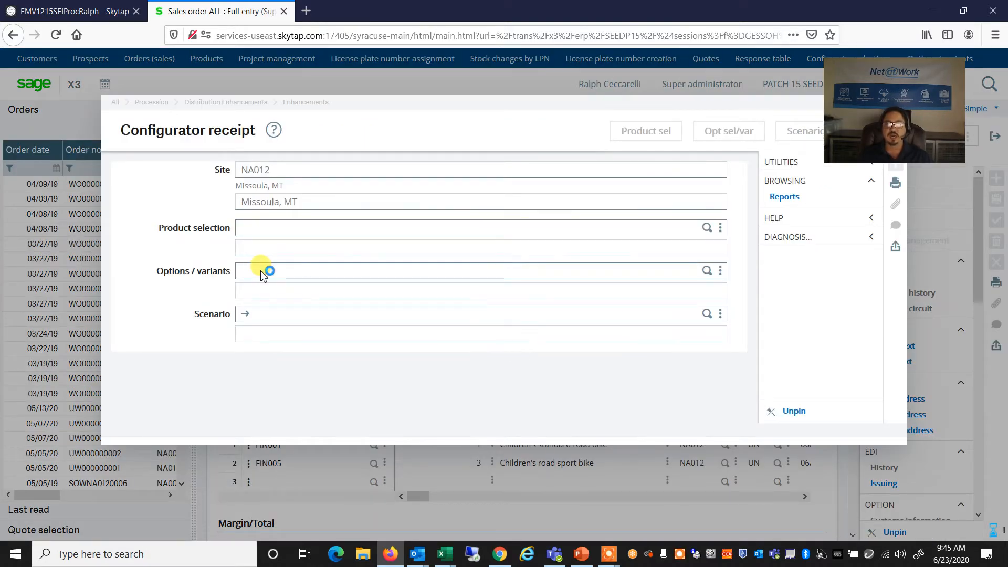
pyautogui.click(707, 271)
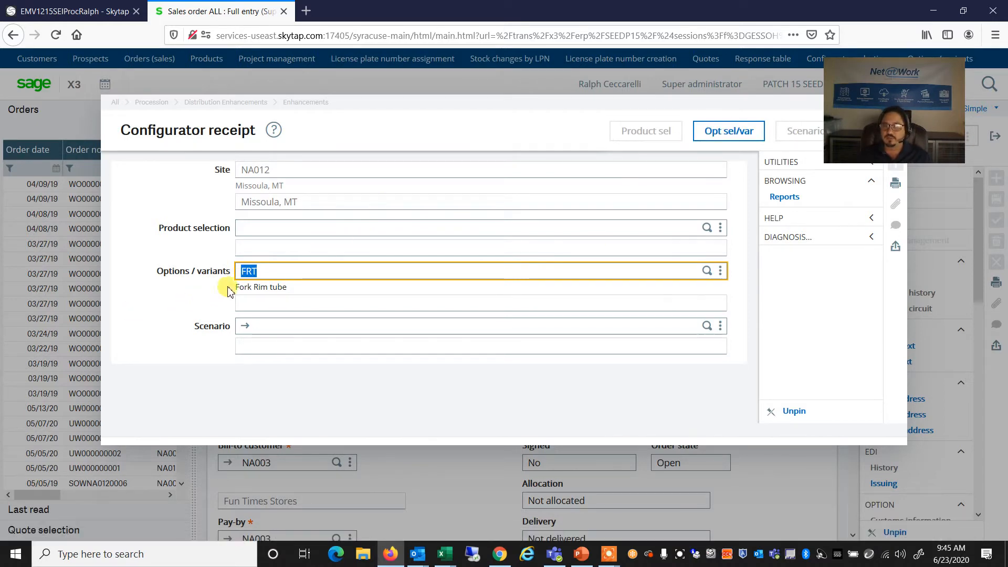
pyautogui.click(728, 137)
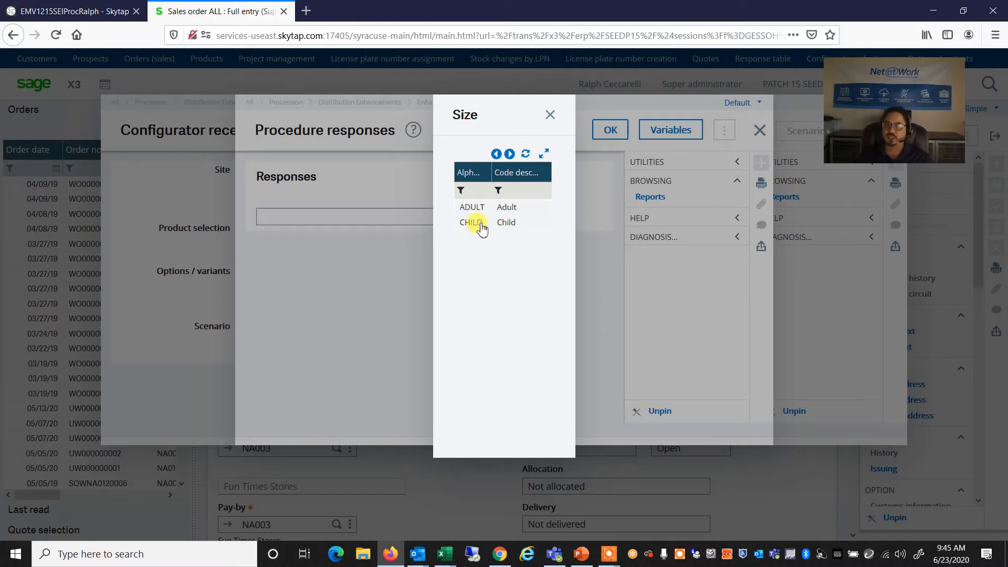
pyautogui.click(472, 209)
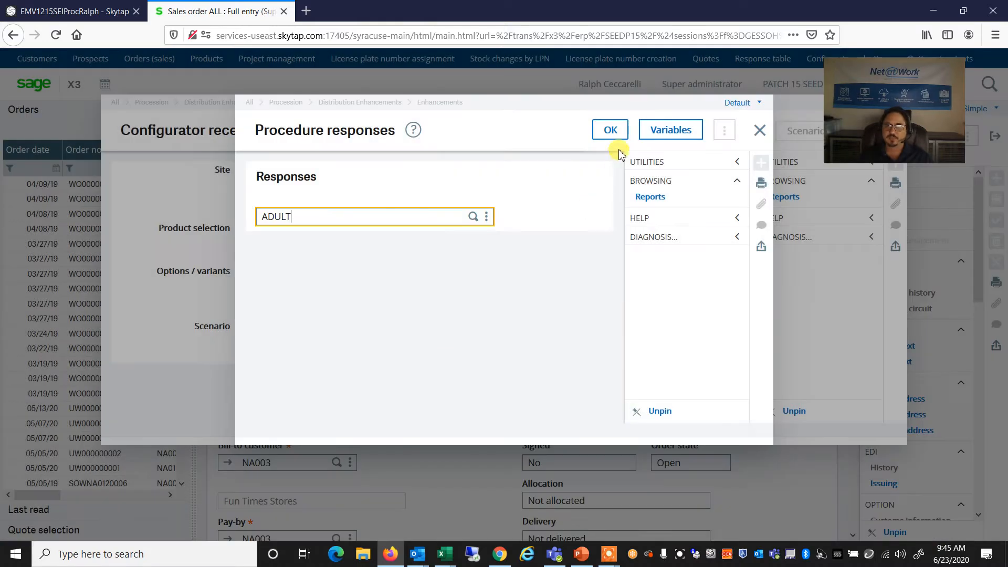
pyautogui.click(608, 134)
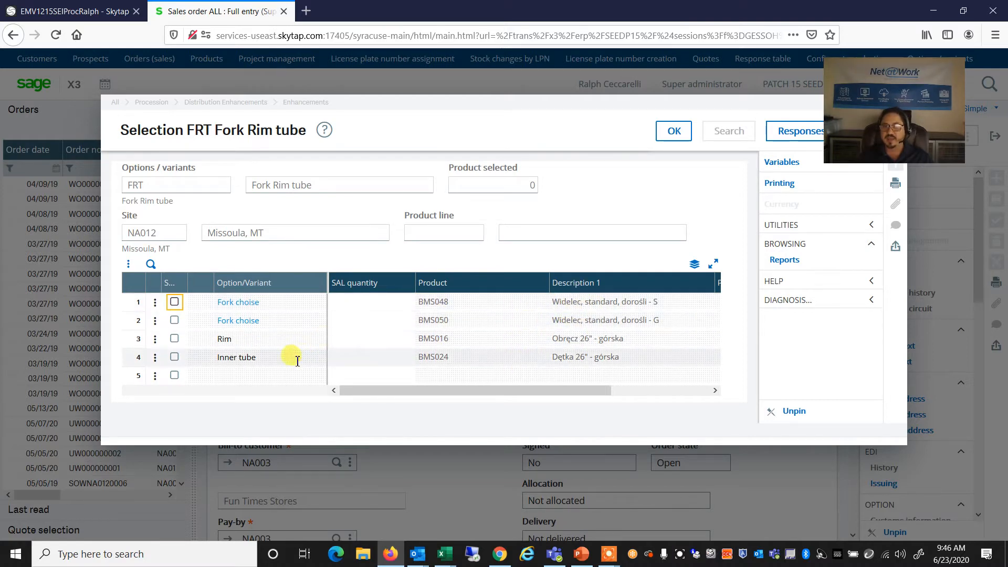
# - Add fork BMS048 instead of BMS050, rim BMS016 and inner tube BMS024 from the FRT selection to the order lines
pyautogui.moveTo(493, 391); pyautogui.dragTo(195, 336)
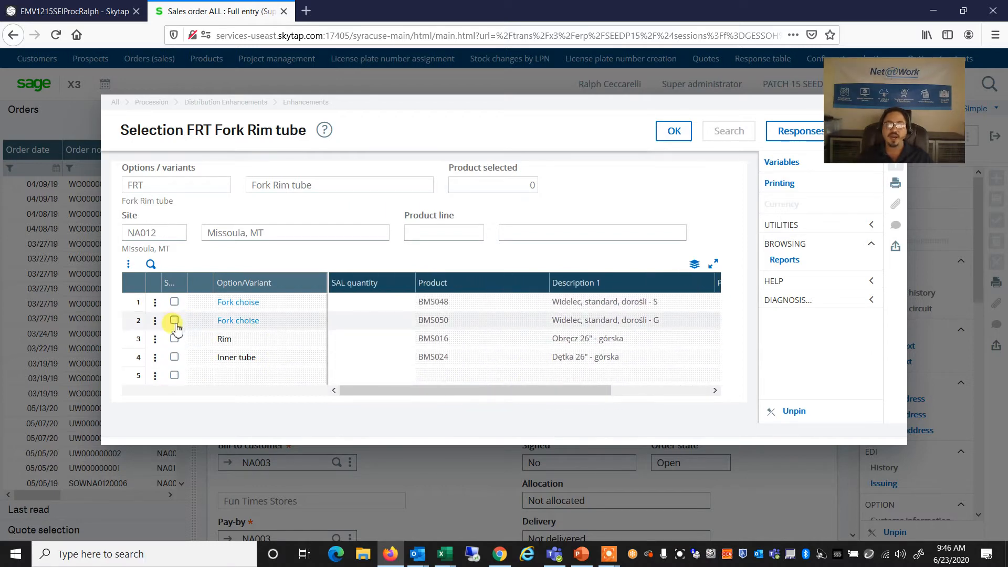
pyautogui.click(175, 321)
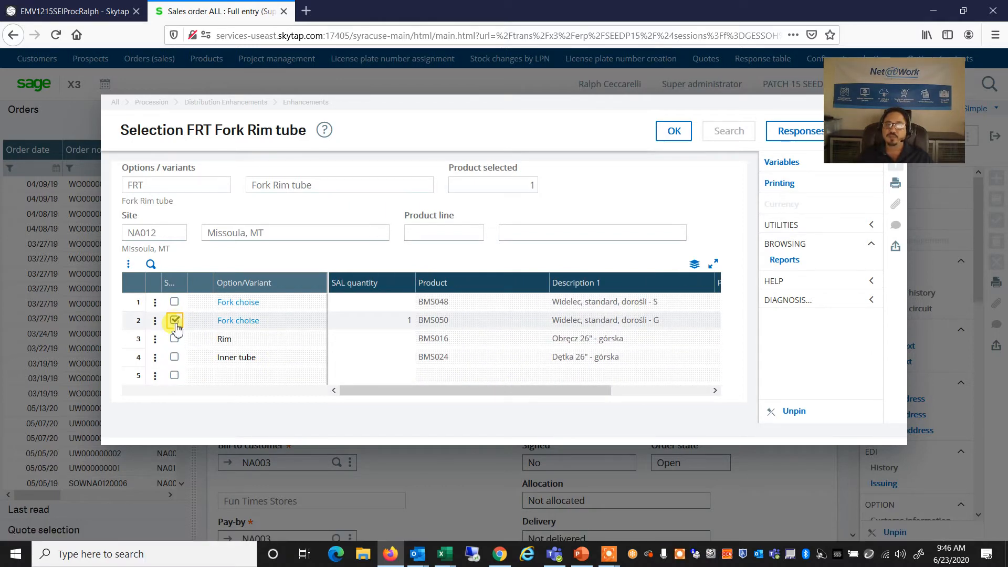
pyautogui.click(175, 303)
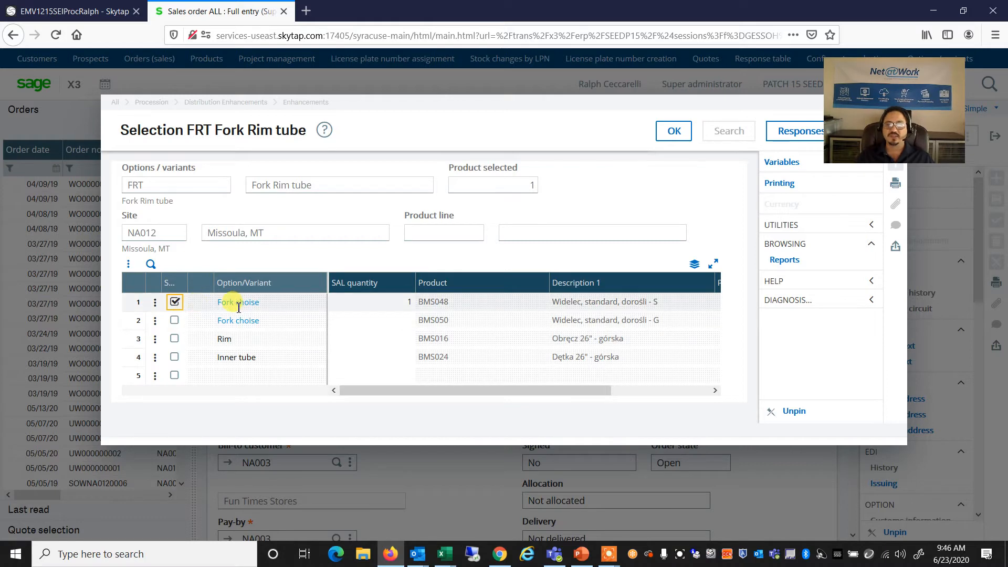
pyautogui.click(173, 340)
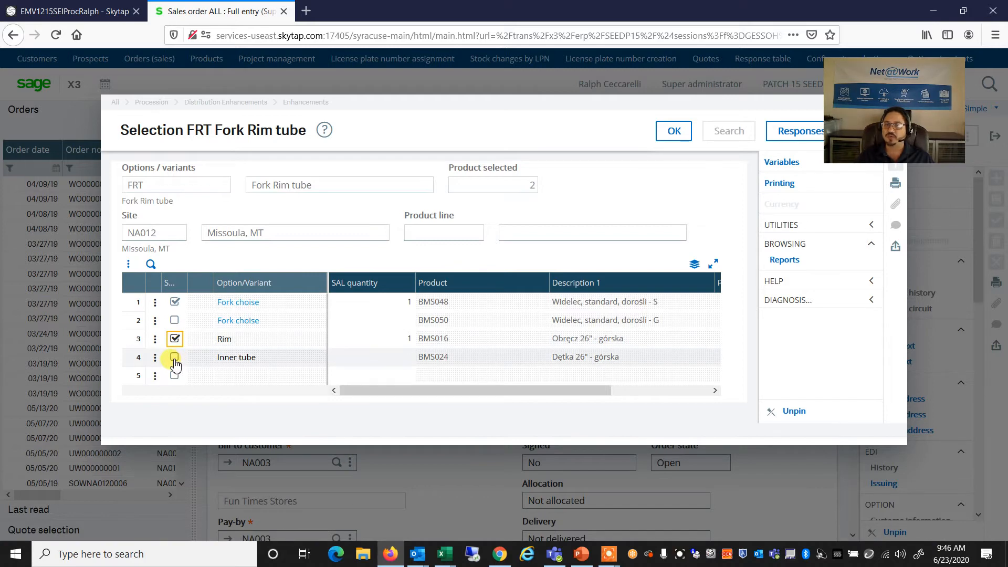
pyautogui.click(174, 359)
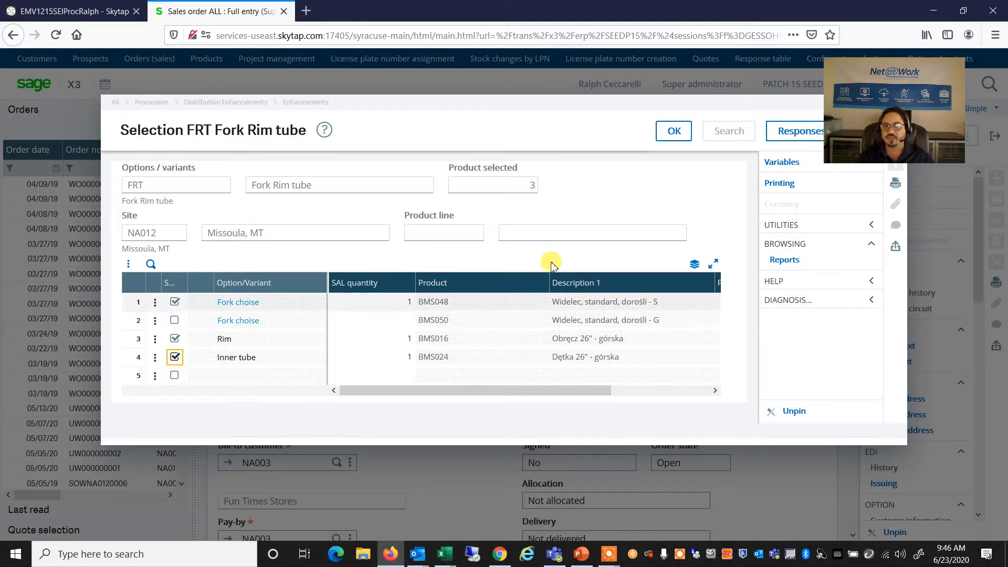
pyautogui.click(672, 135)
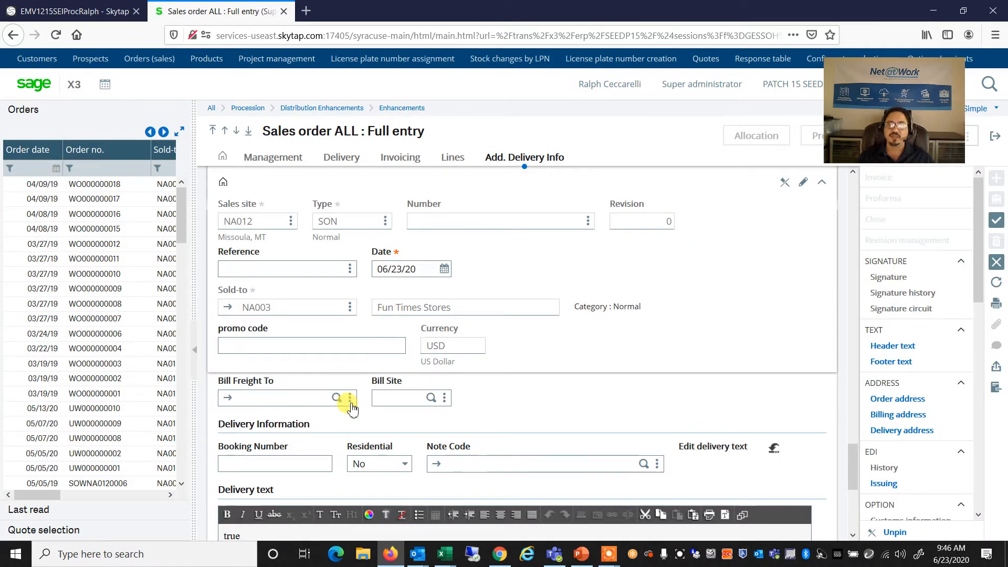
# - Start the configurator scenario NABIK (Bike1) on the sixth order line without reusing the previous answers
pyautogui.scroll(10, 350, 408)
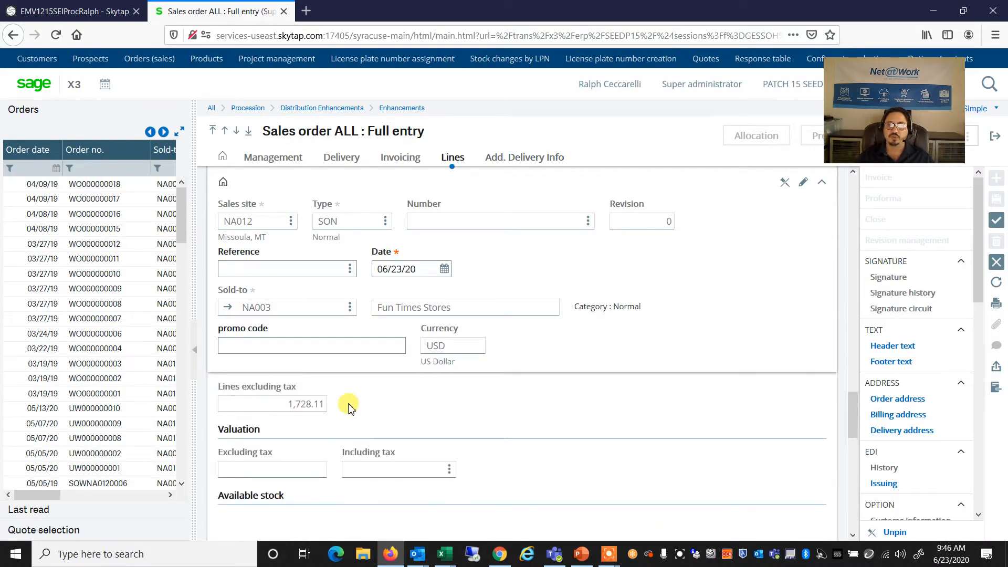
pyautogui.scroll(3, 351, 408)
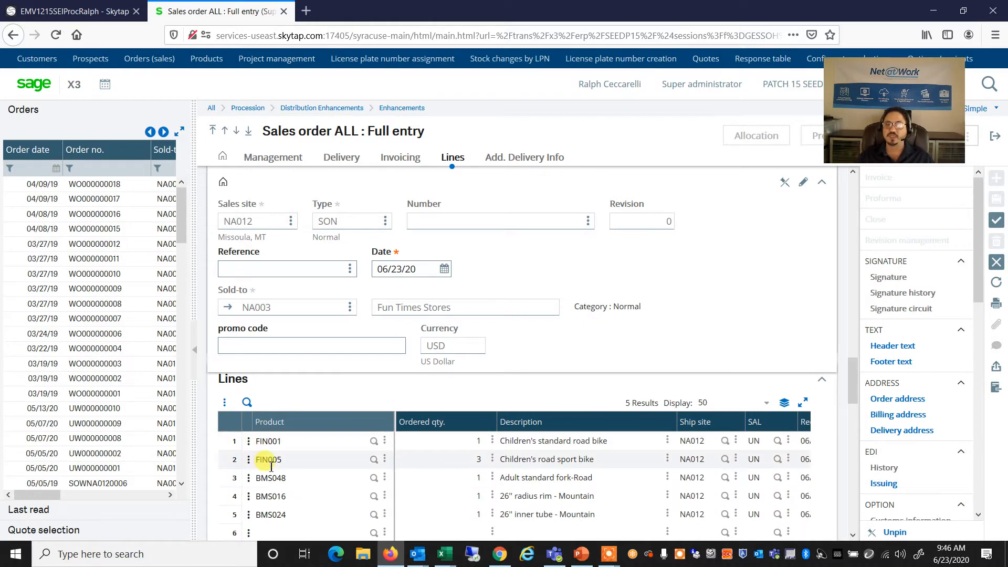
pyautogui.scroll(-2, 280, 471)
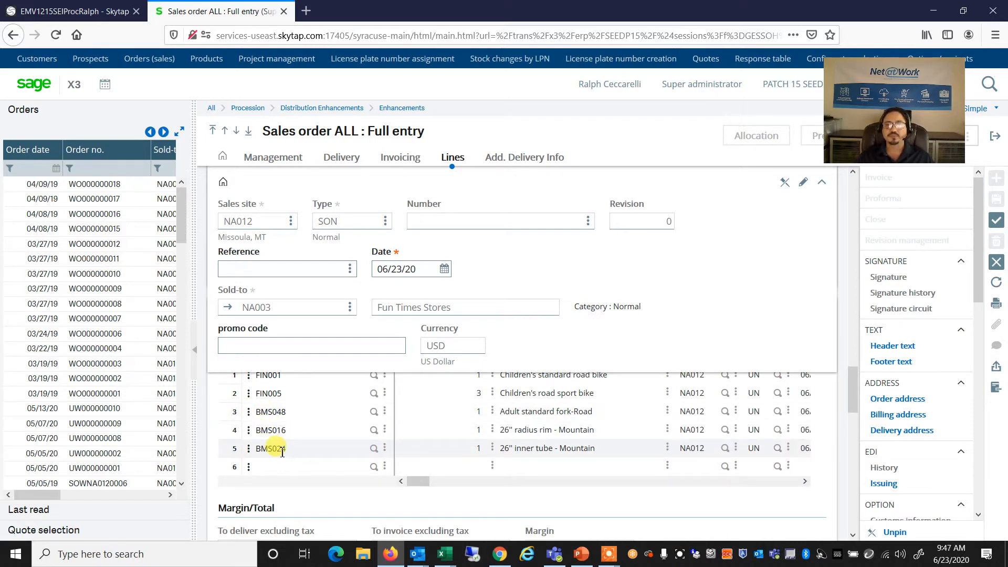
pyautogui.click(248, 467)
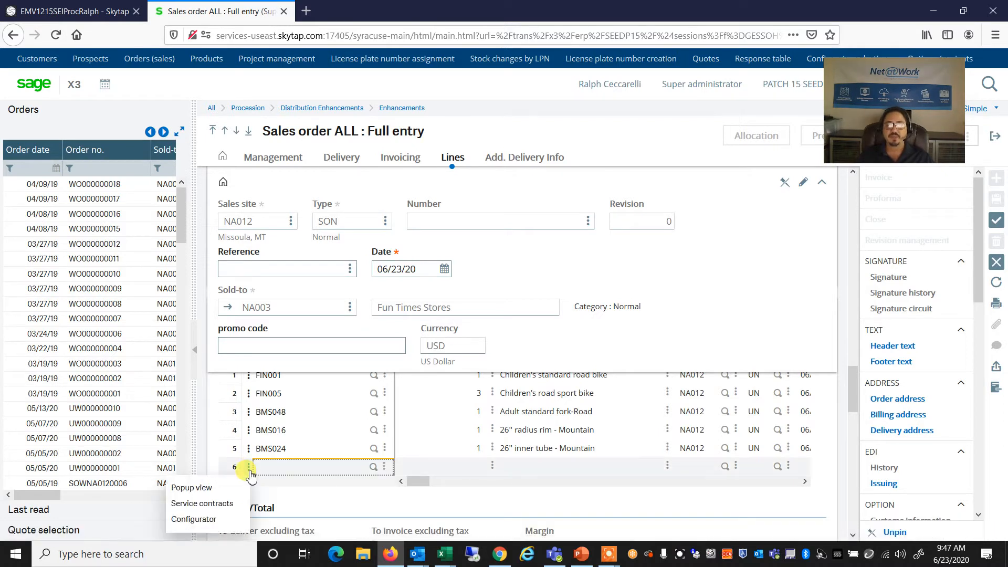
pyautogui.click(195, 519)
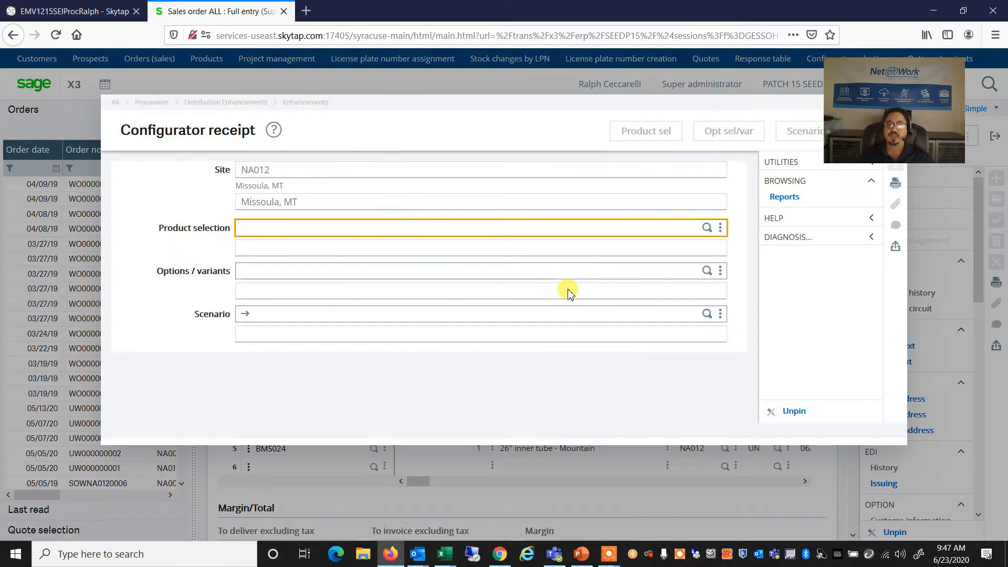
pyautogui.click(265, 315)
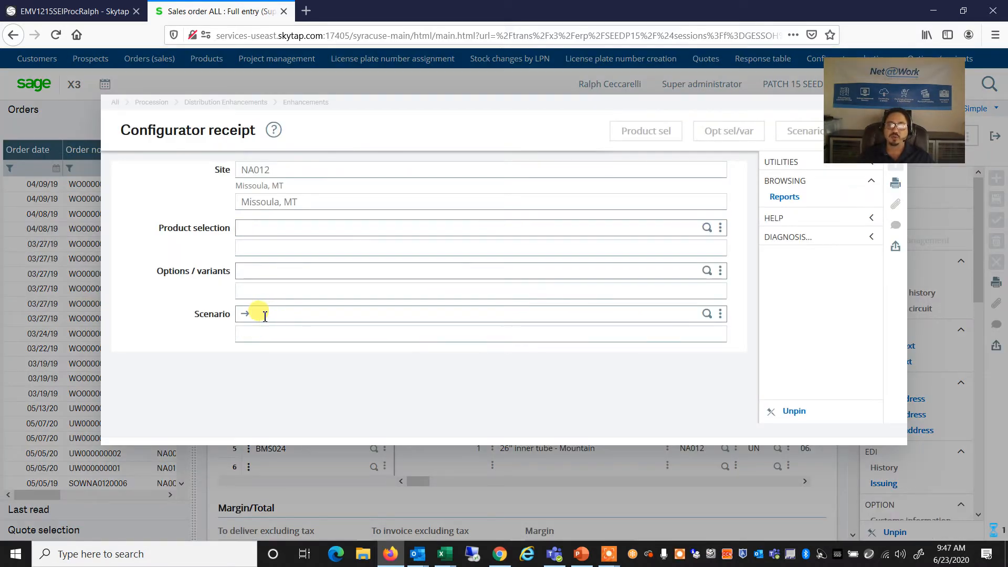
pyautogui.click(706, 314)
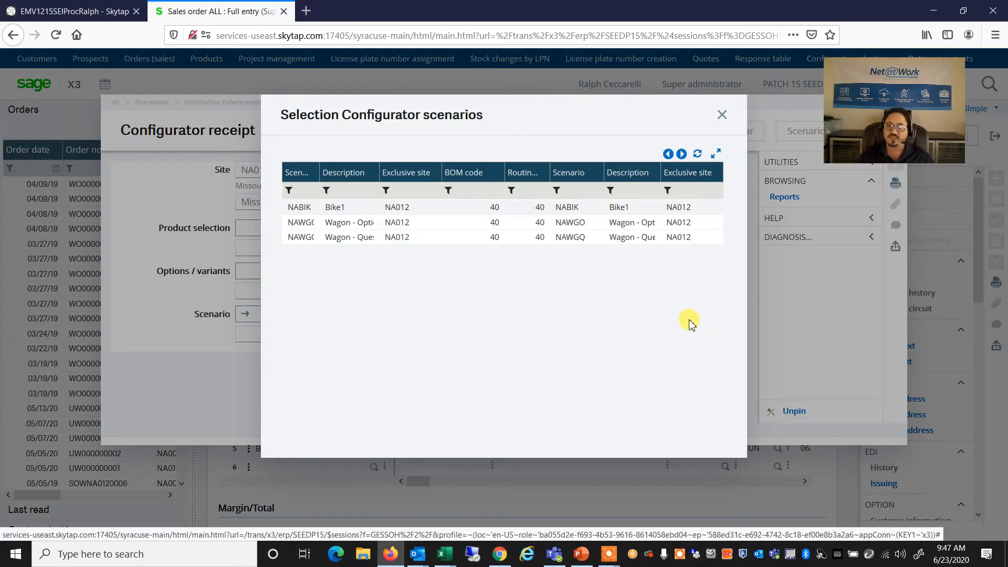
pyautogui.click(340, 210)
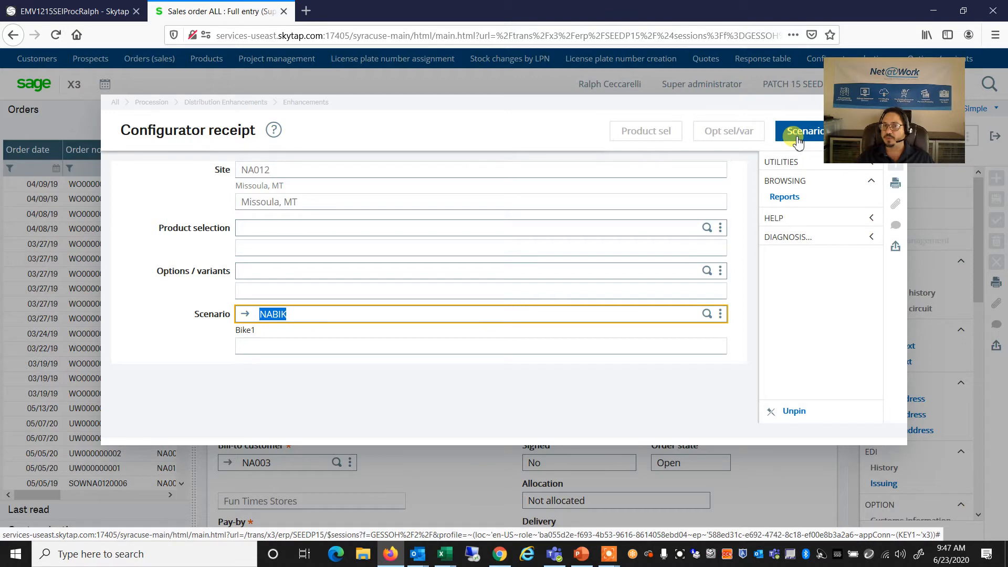
pyautogui.moveTo(755, 115); pyautogui.dragTo(729, 110)
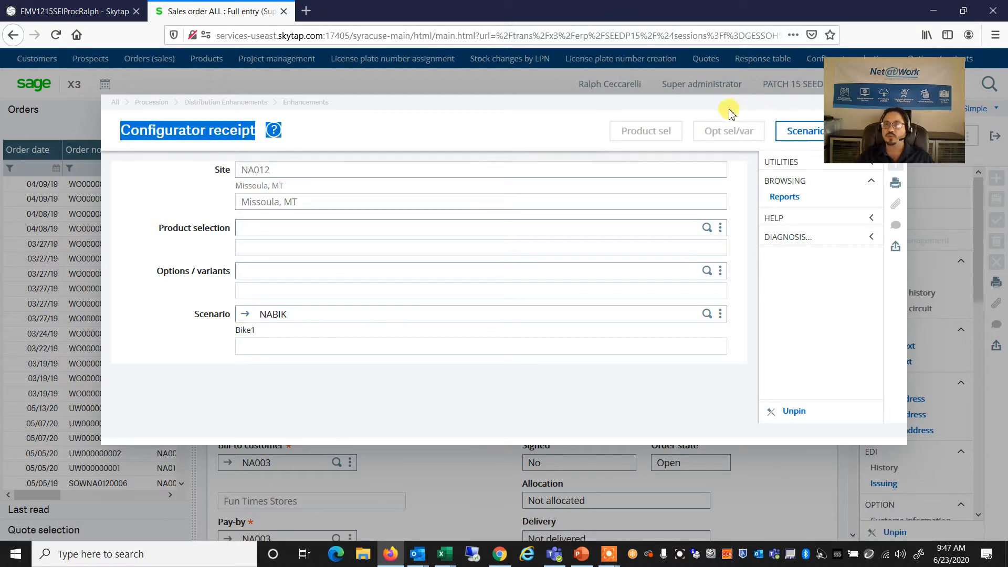
pyautogui.click(799, 138)
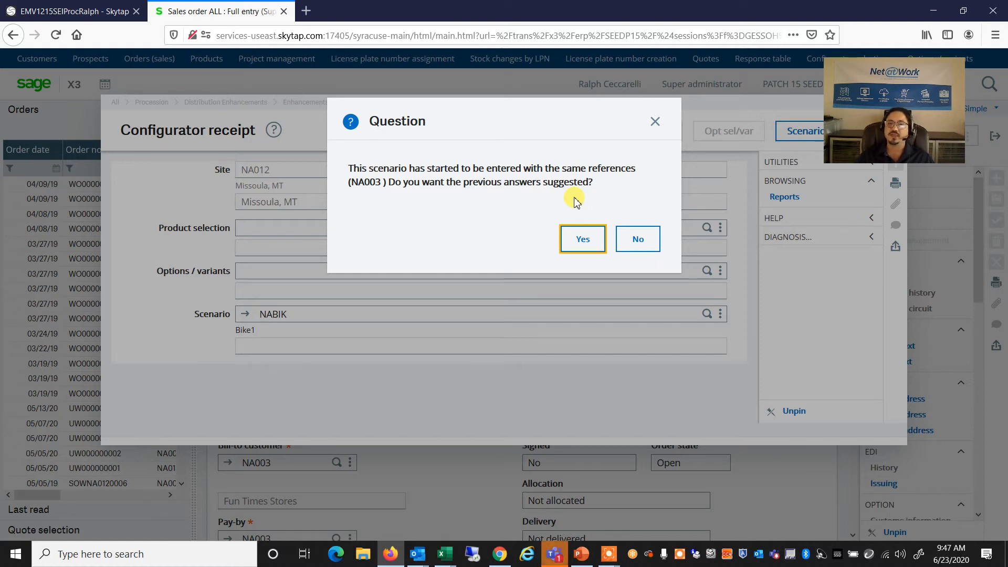
pyautogui.click(637, 243)
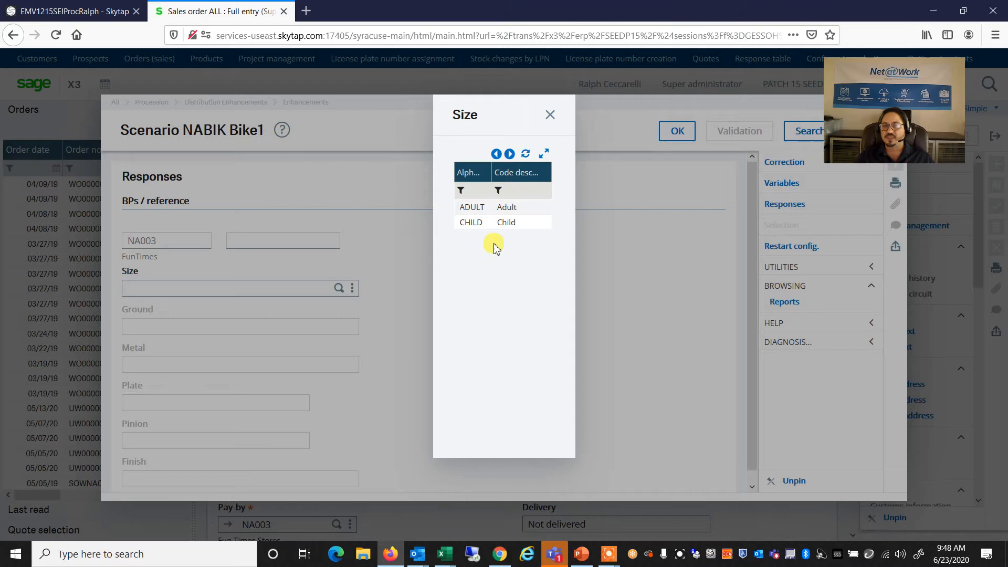
# - Answer the bike scenario with size ADULT, ground MTB, metal ALUMINIUM, plate 3, pinion 7 and finish 3COLORS
pyautogui.click(474, 211)
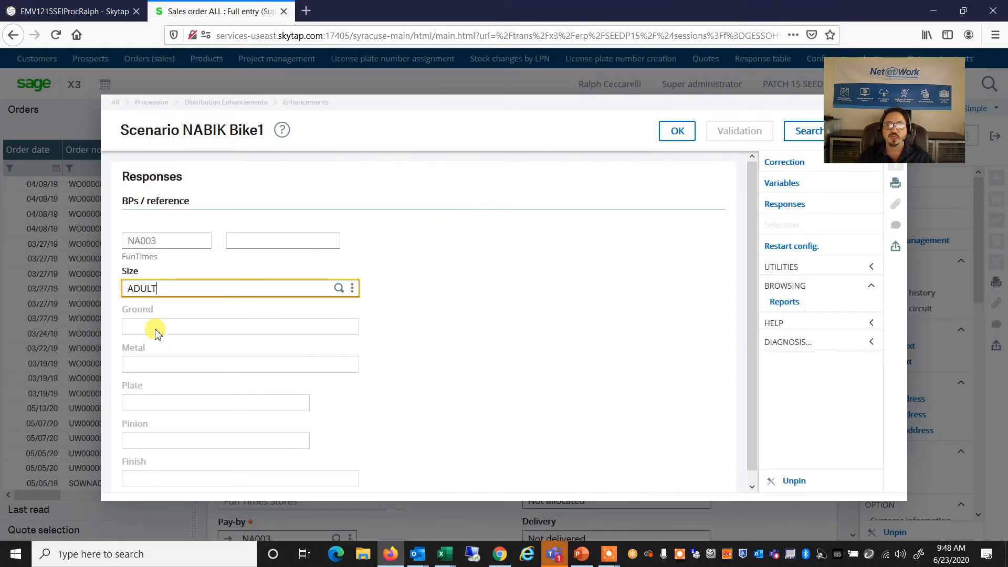
pyautogui.click(206, 332)
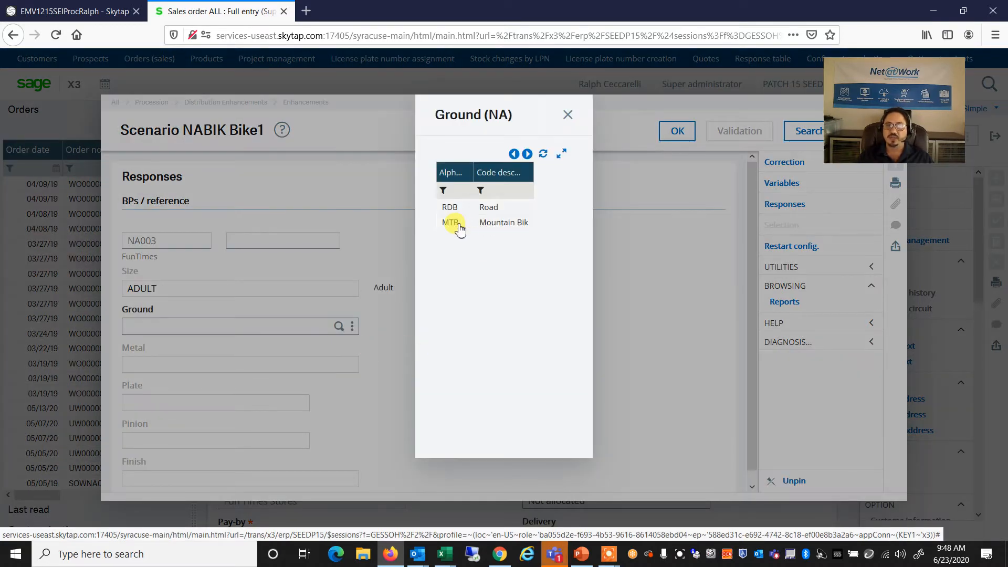
pyautogui.click(453, 223)
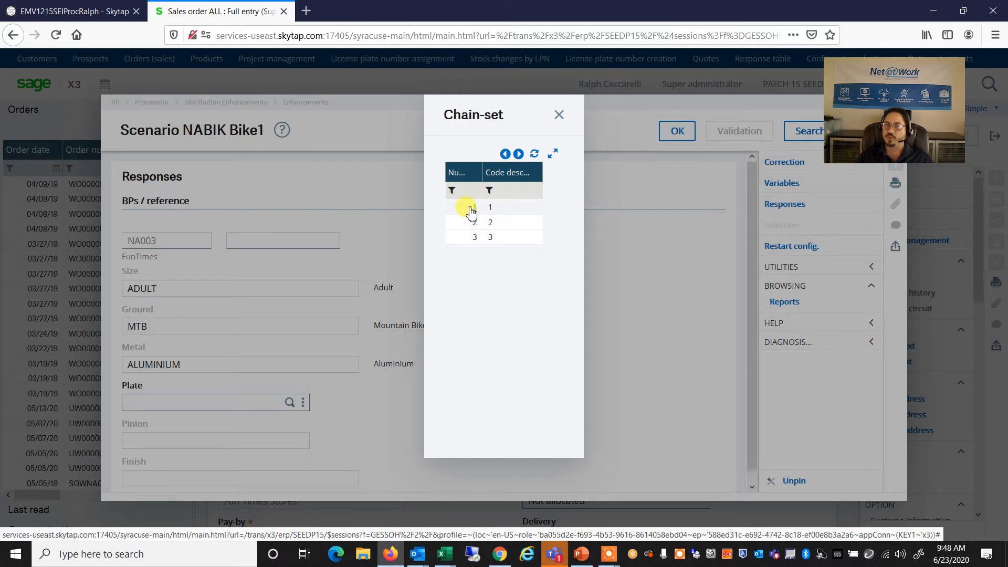
pyautogui.click(467, 241)
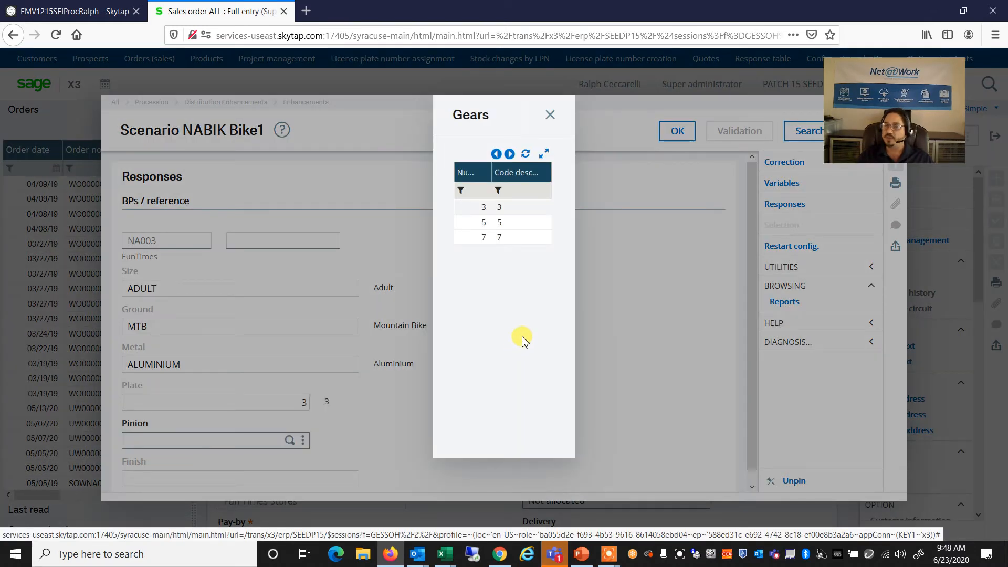
pyautogui.click(481, 239)
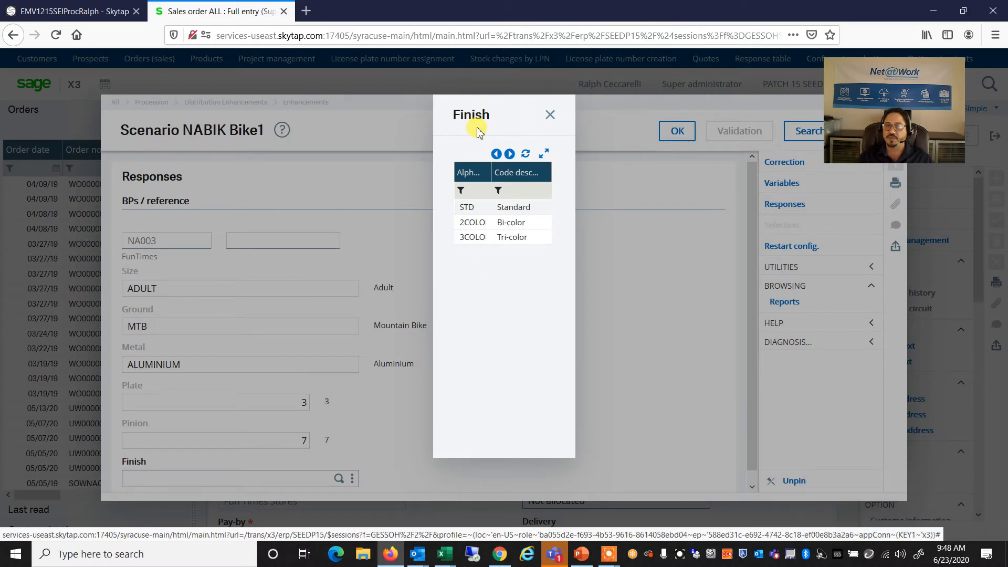
pyautogui.click(467, 242)
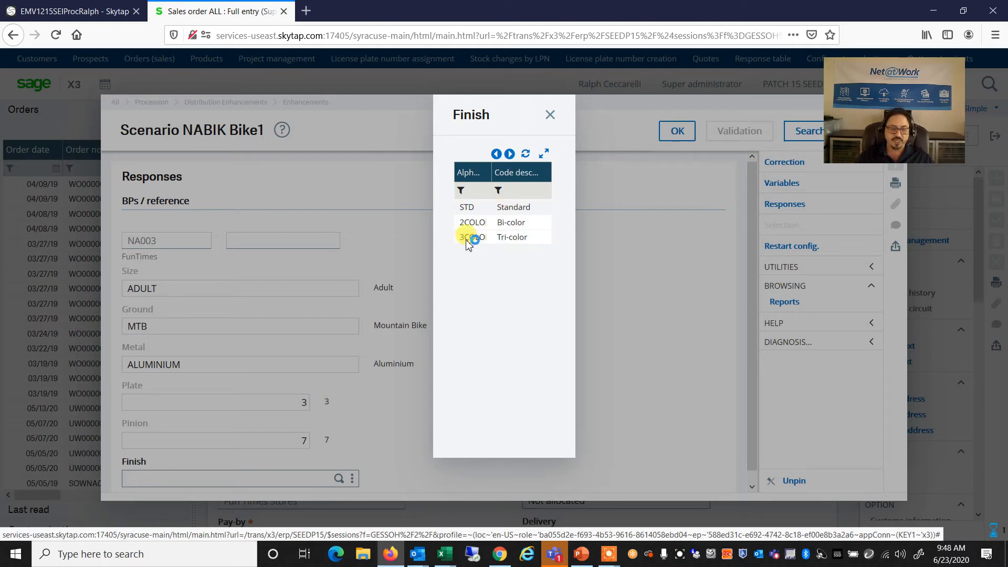
pyautogui.press('Tab')
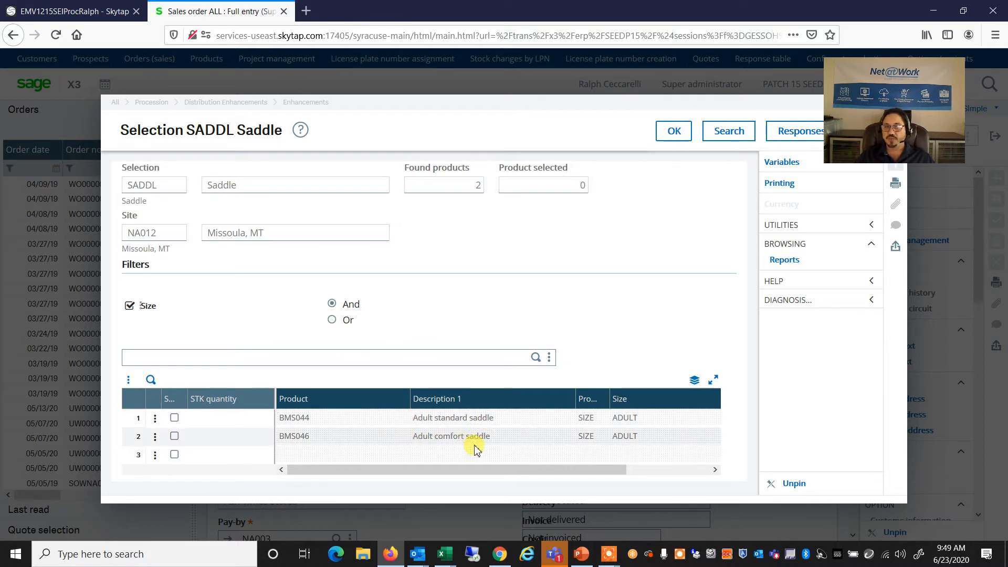
# - Select the adult standard saddle BMS044, try to add comfort saddle BMS046 as well, and accept the saddle selection
pyautogui.click(174, 419)
pyautogui.click(175, 436)
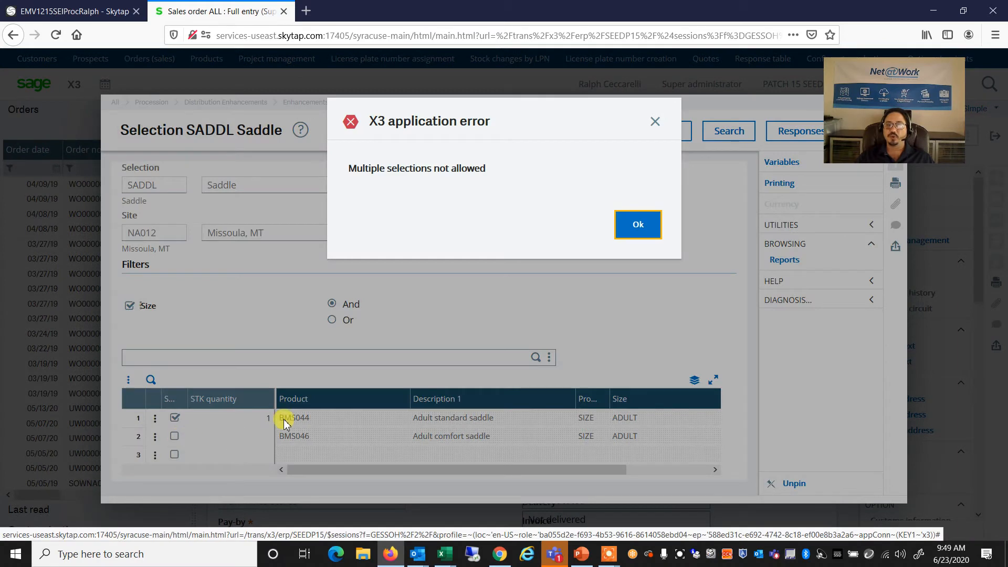
pyautogui.click(639, 225)
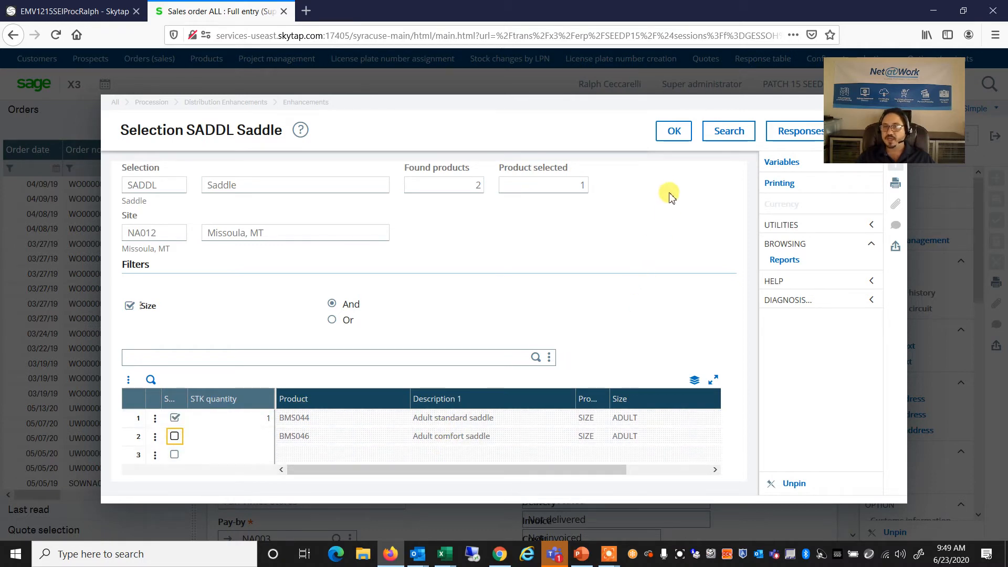
pyautogui.click(675, 133)
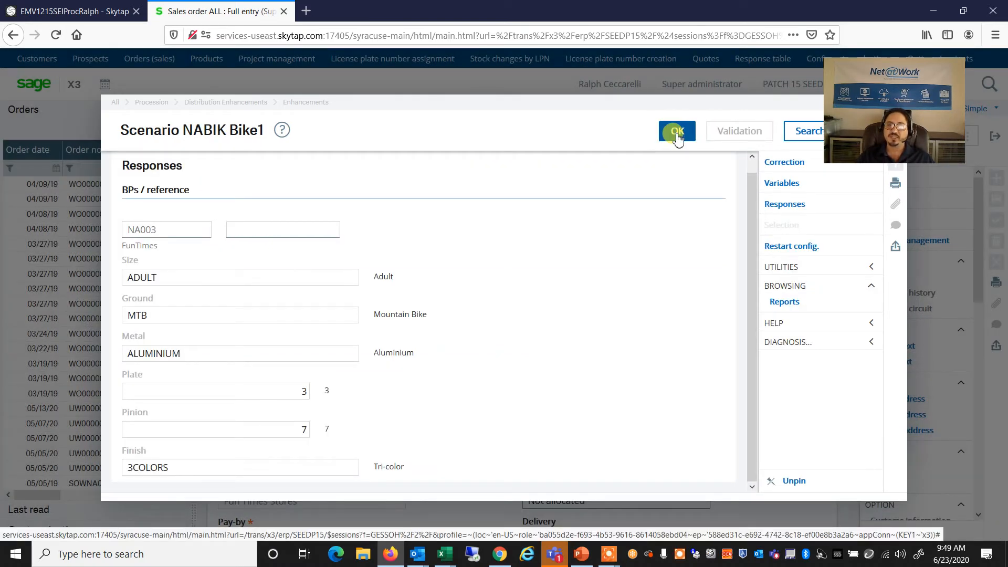
# - Look at the configuration search for scenario NABIK, close it and validate the bike scenario's responses
pyautogui.click(800, 137)
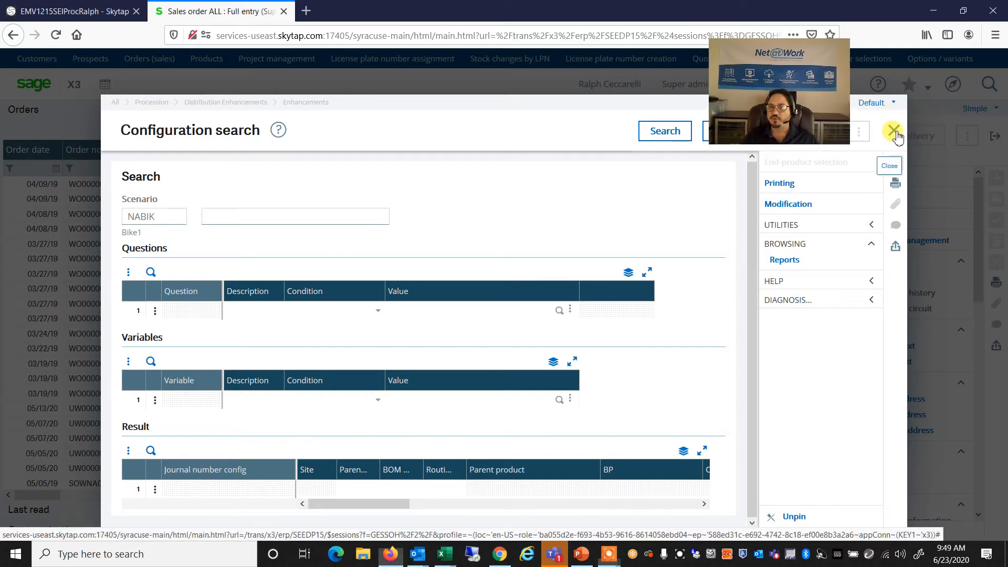
pyautogui.click(894, 131)
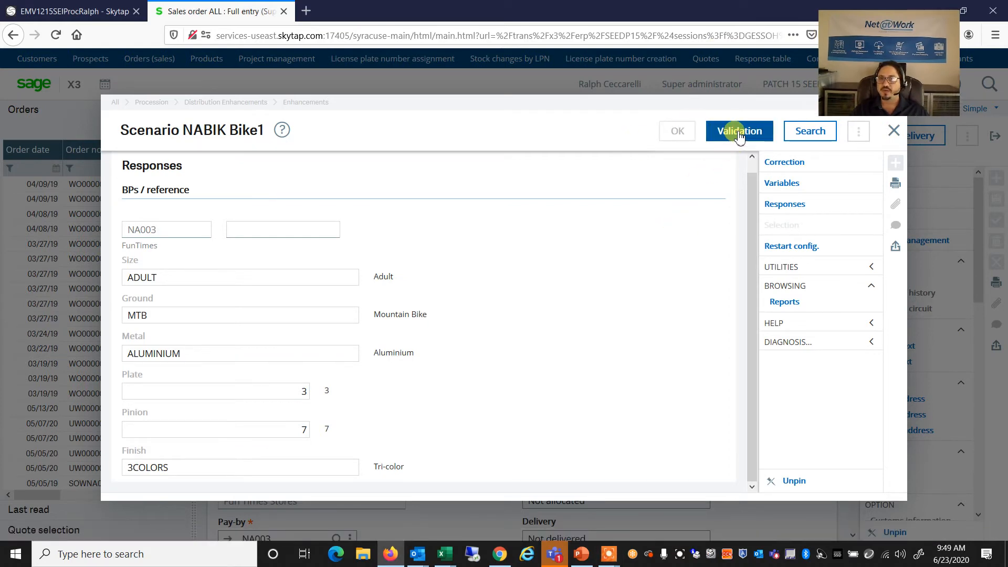
pyautogui.click(740, 134)
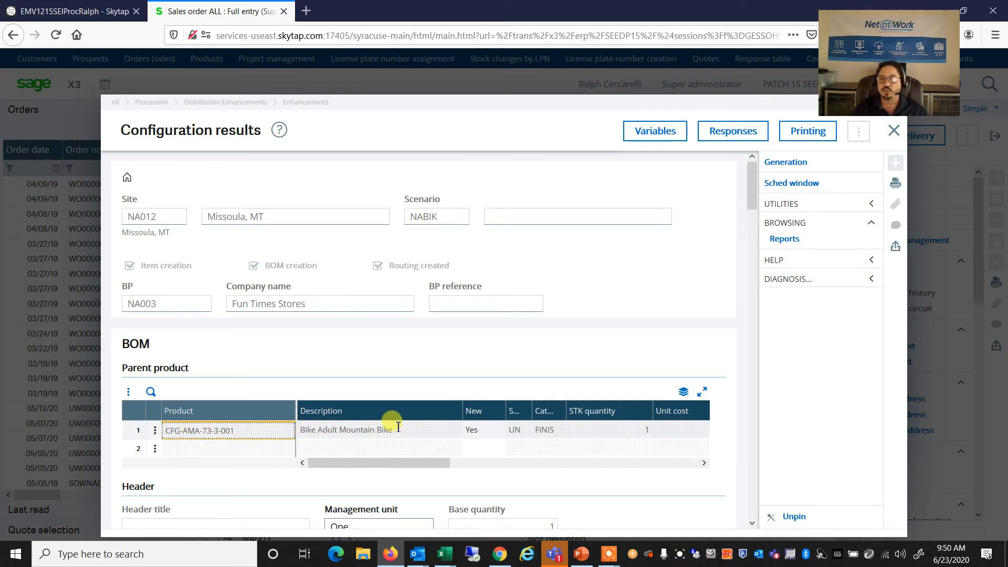
# - Examine the configured parent product's costs and prices and the list of BOM components
pyautogui.moveTo(412, 465); pyautogui.dragTo(521, 481)
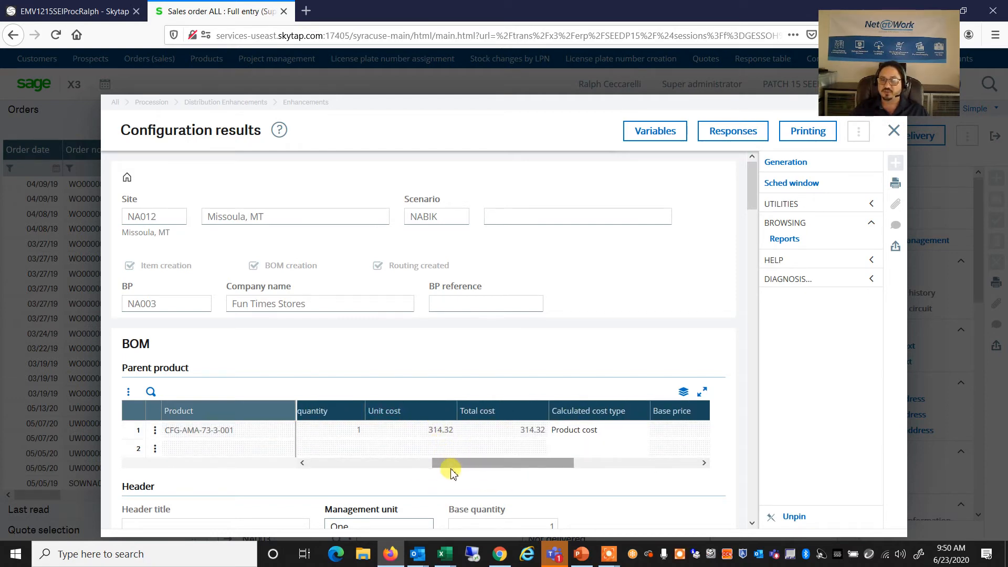
pyautogui.moveTo(453, 470); pyautogui.dragTo(557, 460)
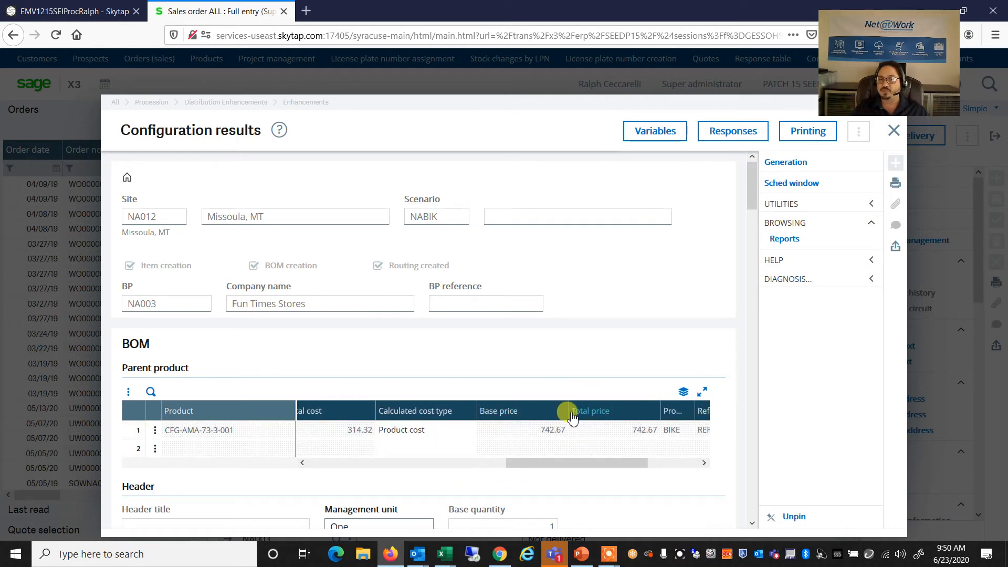
pyautogui.moveTo(565, 463); pyautogui.dragTo(330, 473)
pyautogui.scroll(-4, 366, 419)
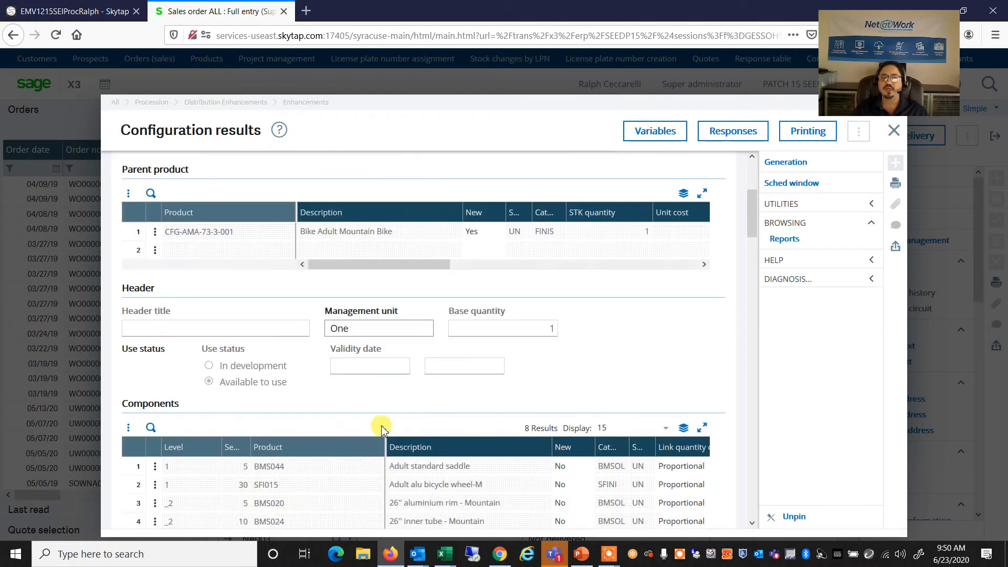
pyautogui.scroll(-4, 382, 428)
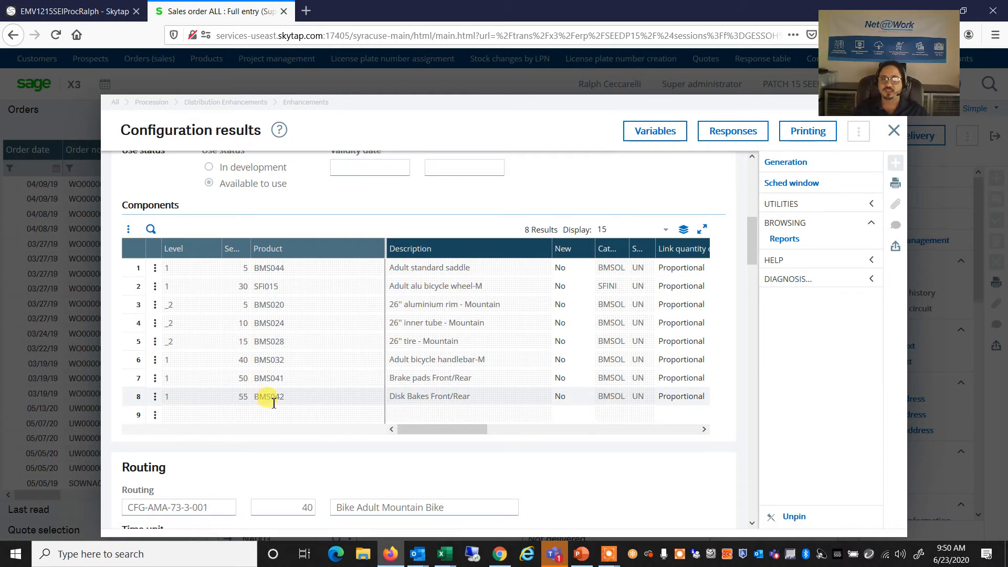
# - Examine the configured bike's routing operations and the available stock and shortages of its components
pyautogui.scroll(-5, 272, 402)
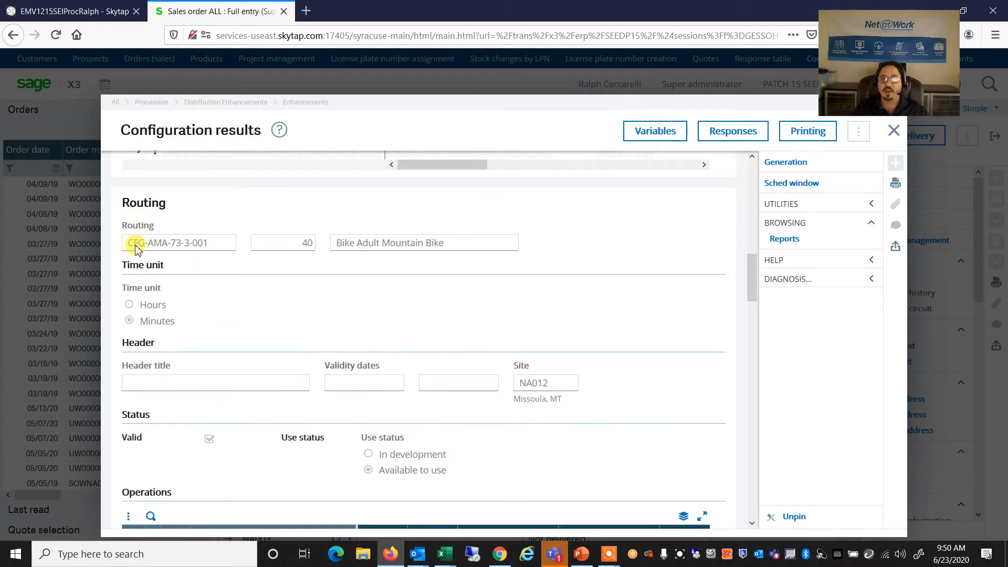
pyautogui.scroll(-3, 276, 331)
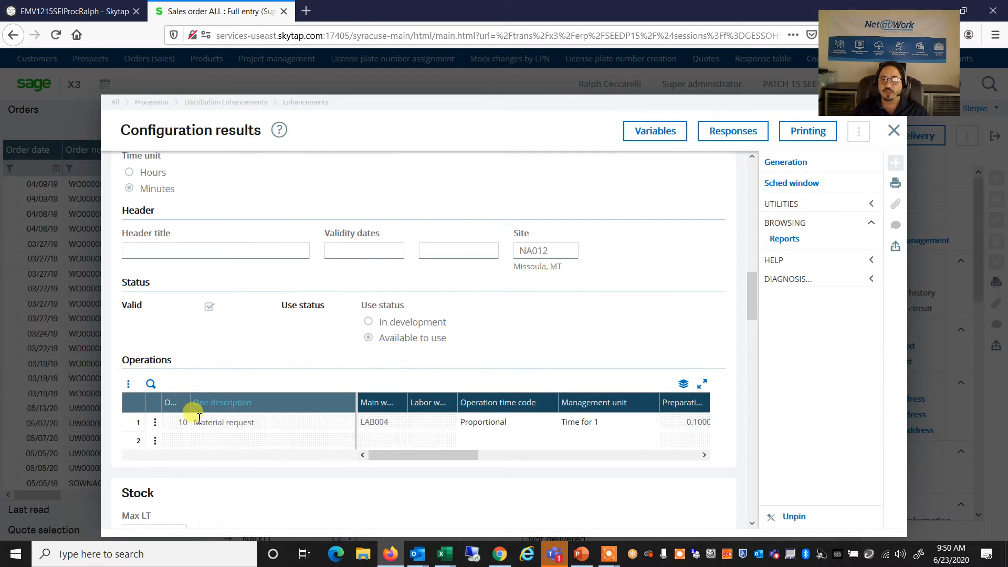
pyautogui.moveTo(379, 459); pyautogui.dragTo(293, 452)
pyautogui.scroll(-5, 292, 453)
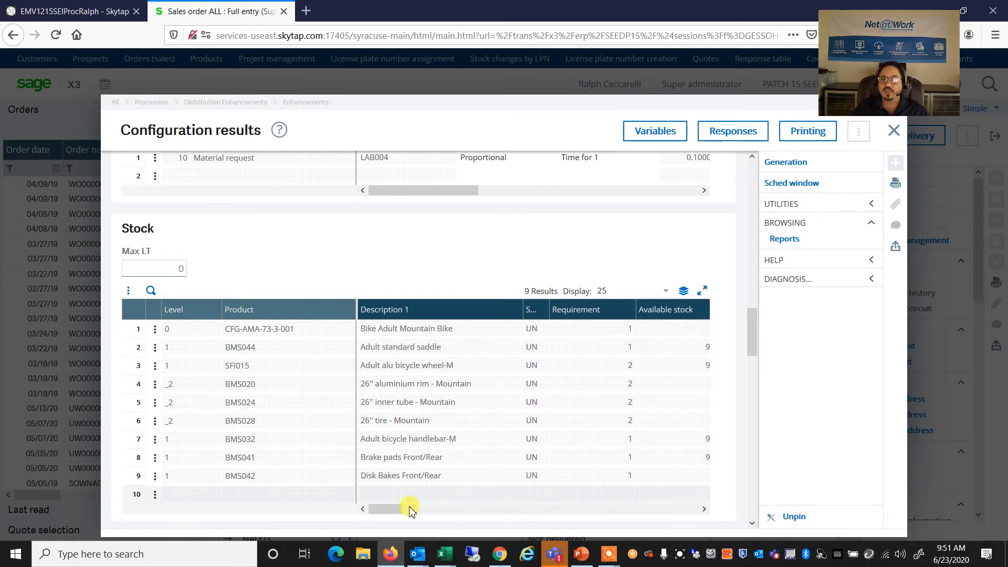
pyautogui.moveTo(401, 509); pyautogui.dragTo(421, 514)
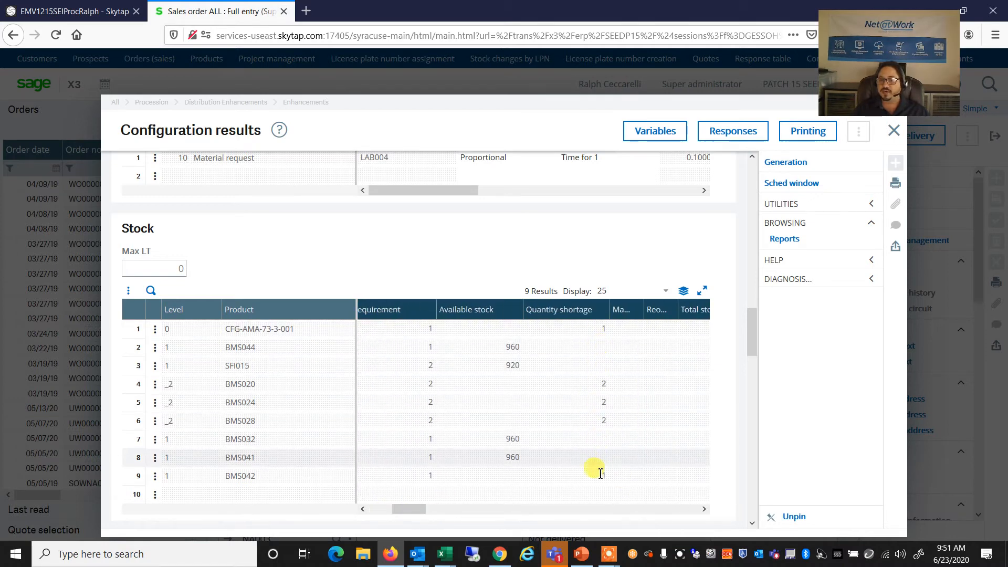
pyautogui.moveTo(411, 513); pyautogui.dragTo(373, 507)
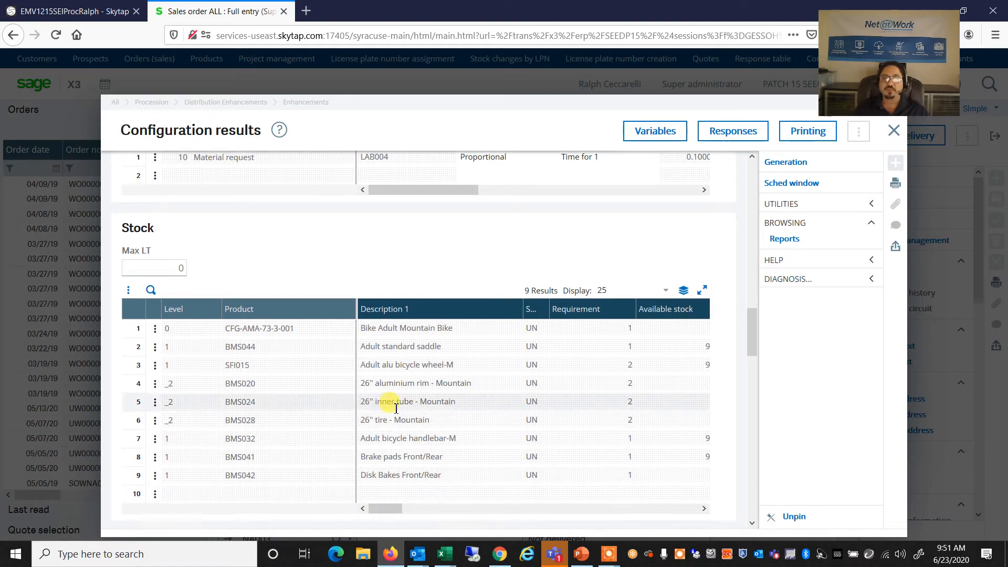
# - Examine the standard cost breakdown and cost calculation messages for the configured bike
pyautogui.scroll(-5, 378, 412)
pyautogui.scroll(-1, 388, 407)
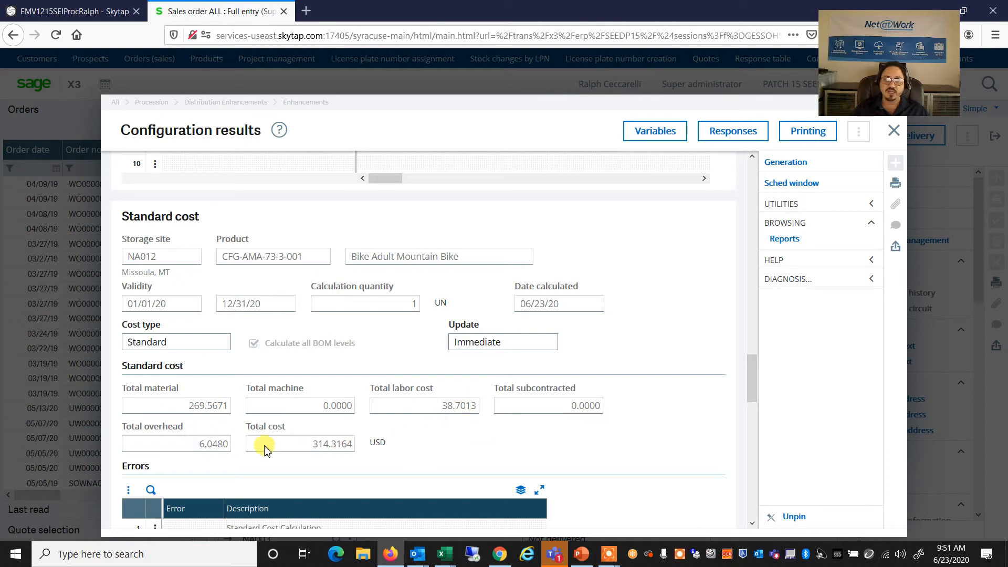
pyautogui.scroll(-2, 442, 454)
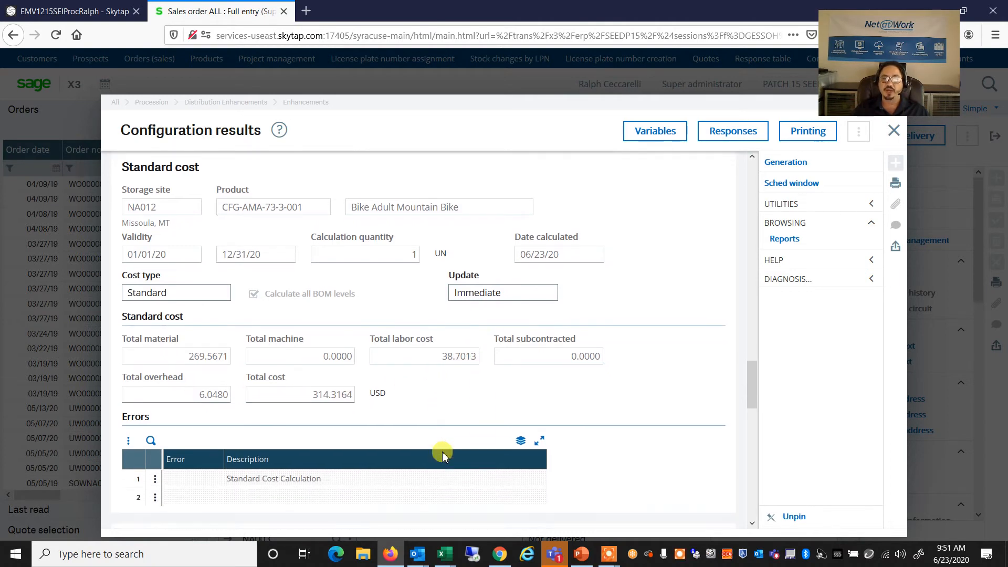
pyautogui.click(732, 131)
pyautogui.click(657, 131)
pyautogui.scroll(10, 607, 338)
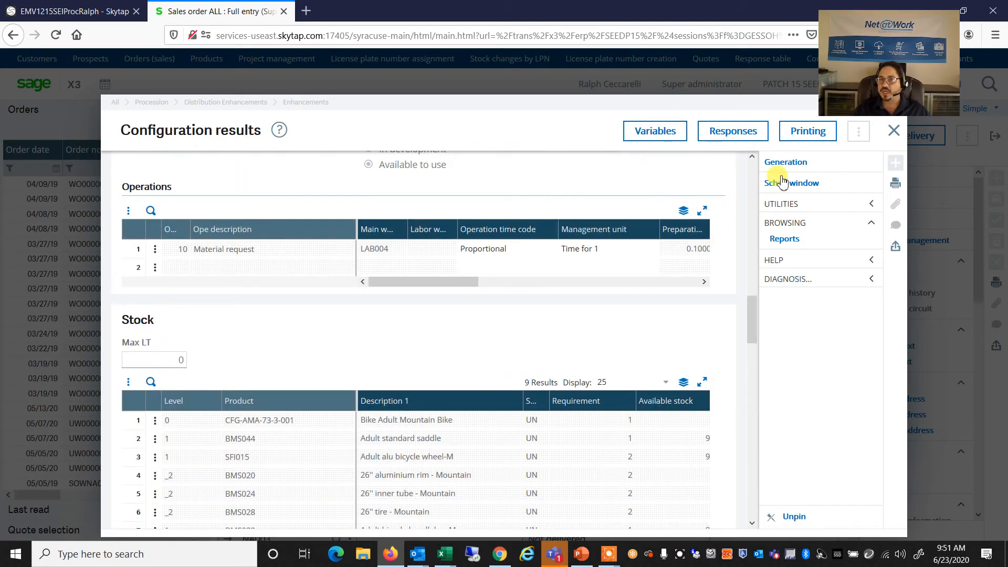
# - Generate the configured bike's data, accept the completion message and check the resulting bike line in the sales order
pyautogui.click(795, 163)
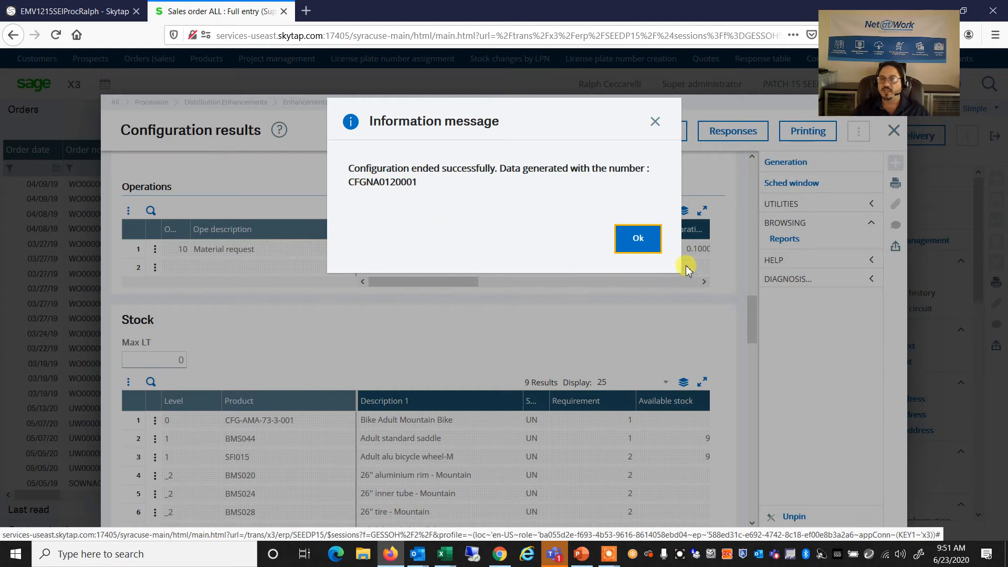
pyautogui.click(637, 240)
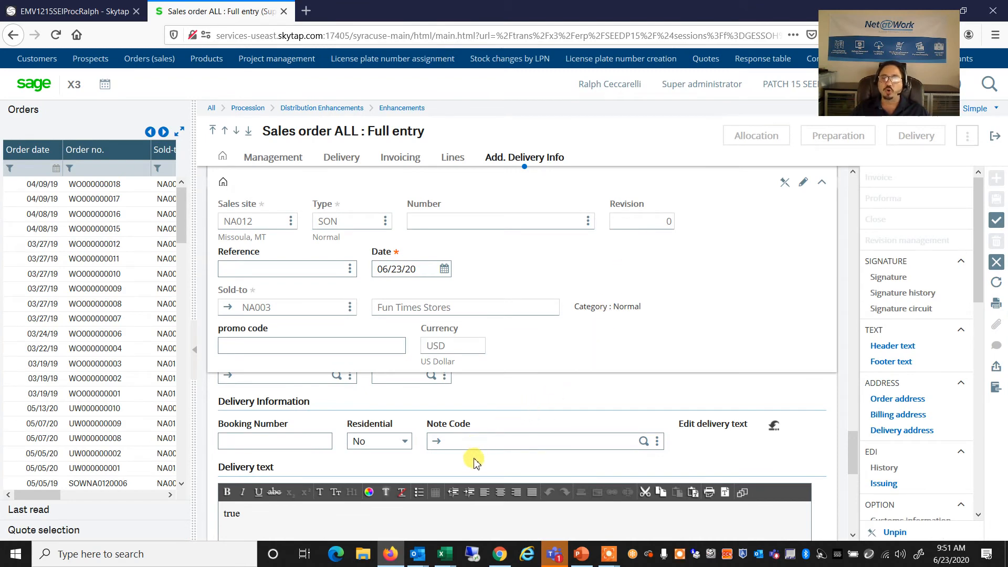
pyautogui.scroll(4, 470, 462)
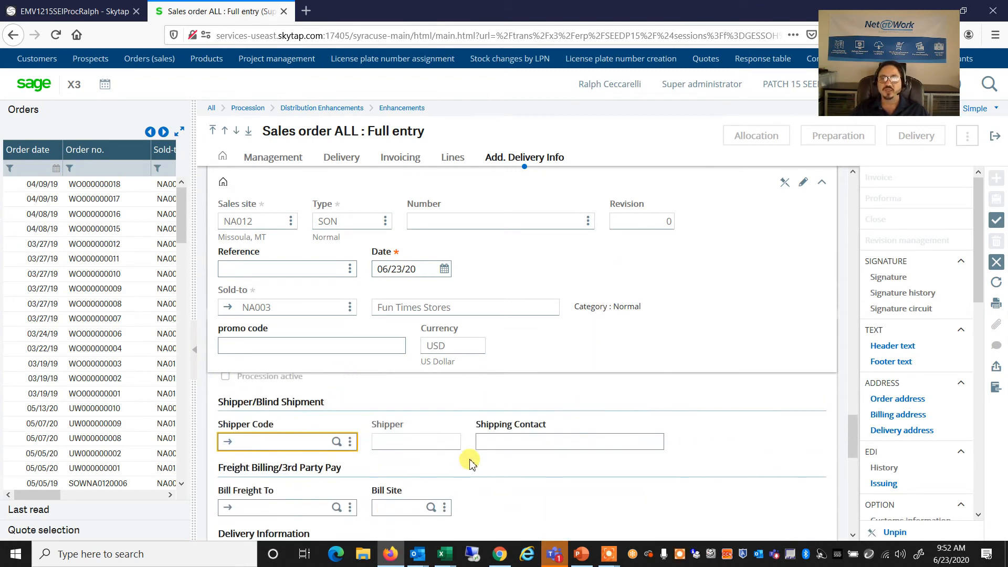
pyautogui.scroll(5, 469, 462)
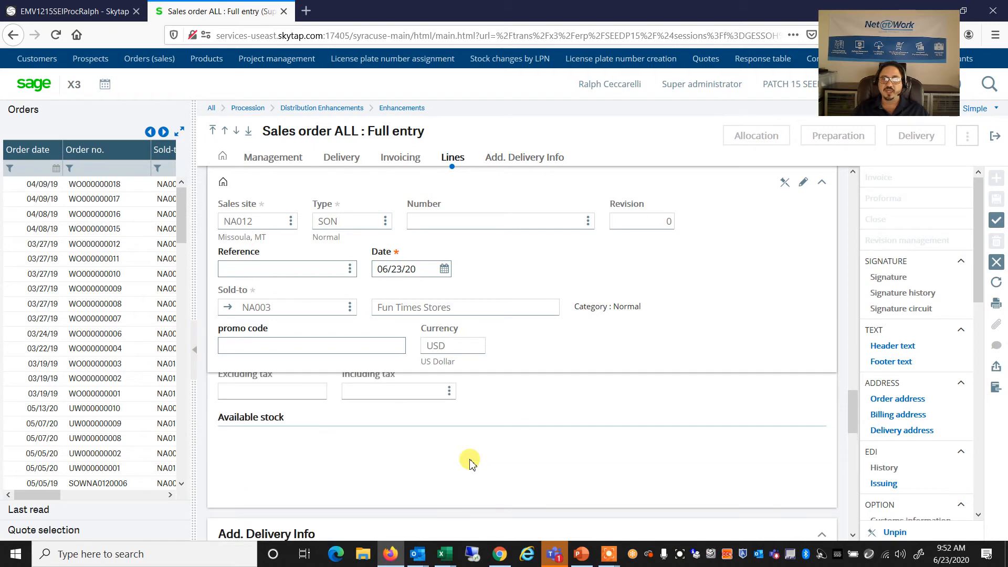
pyautogui.scroll(4, 469, 461)
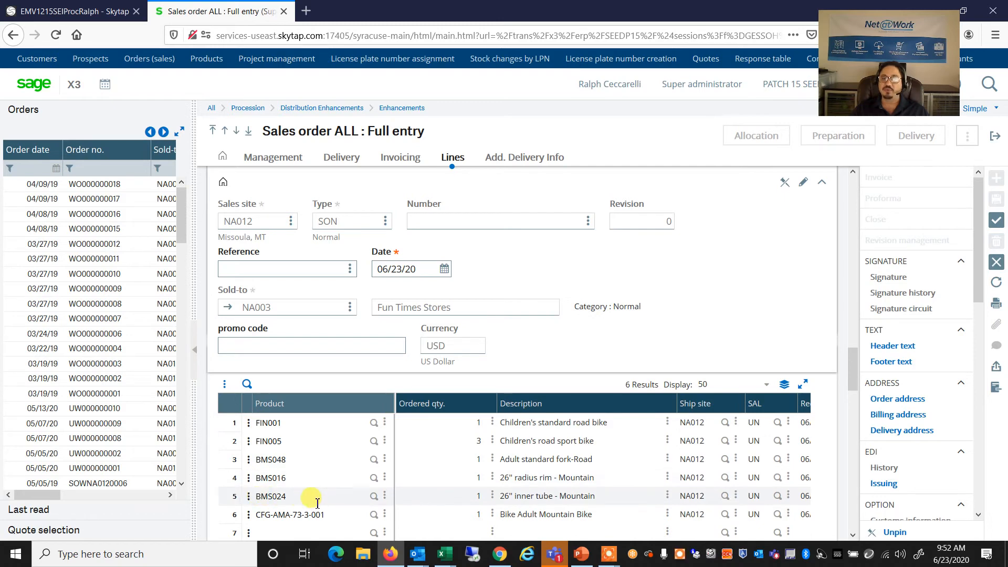
pyautogui.scroll(-1, 315, 502)
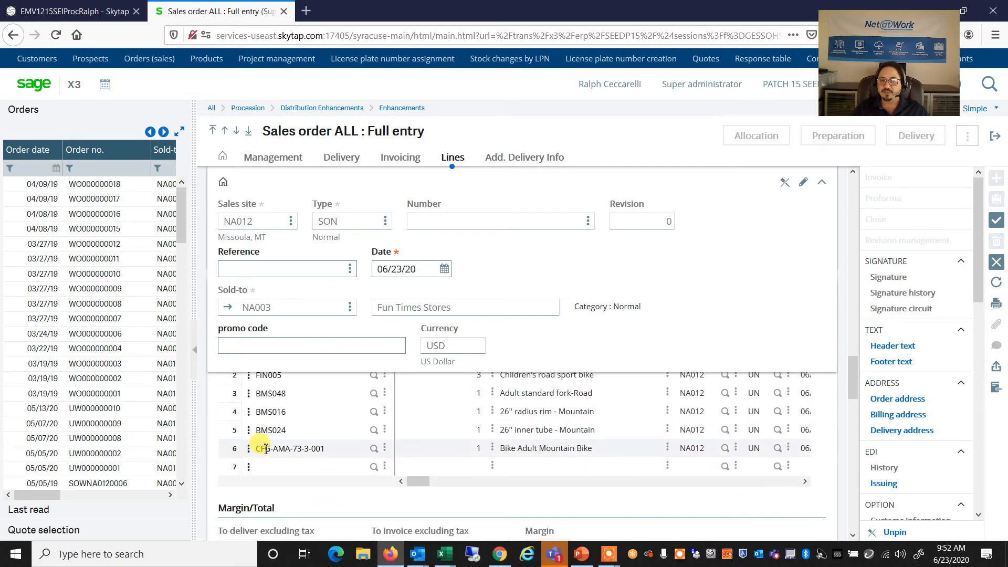
pyautogui.click(528, 449)
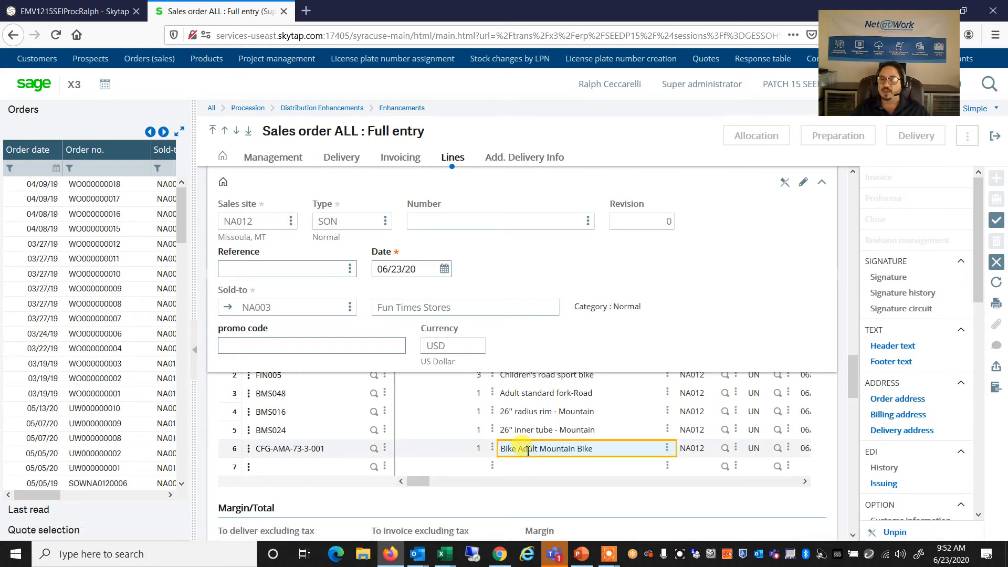
# - Leave the sales order and confirm cancelling its creation
pyautogui.moveTo(977, 265); pyautogui.dragTo(983, 479)
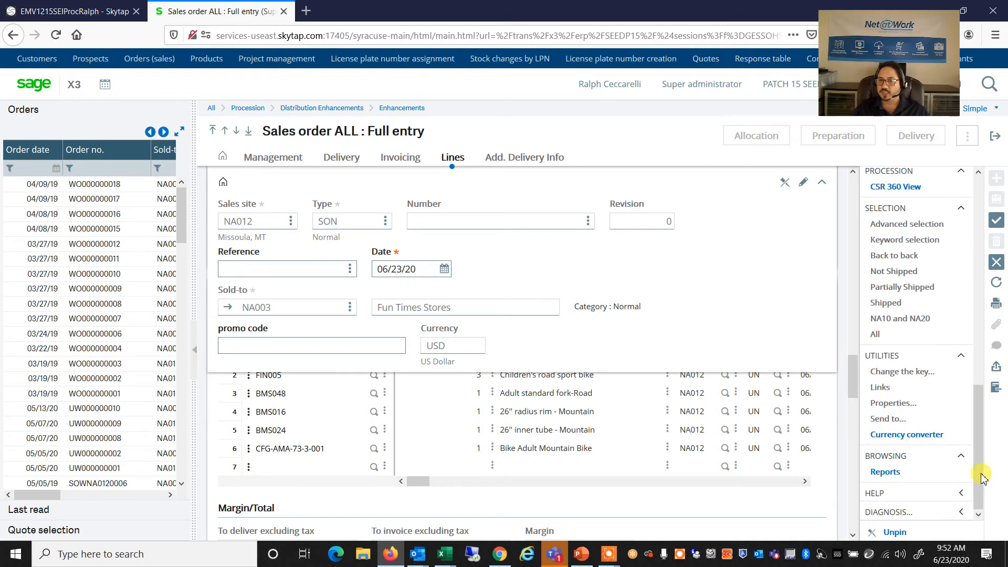
pyautogui.scroll(1, 980, 474)
pyautogui.scroll(1, 464, 319)
pyautogui.moveTo(834, 70); pyautogui.dragTo(83, 70)
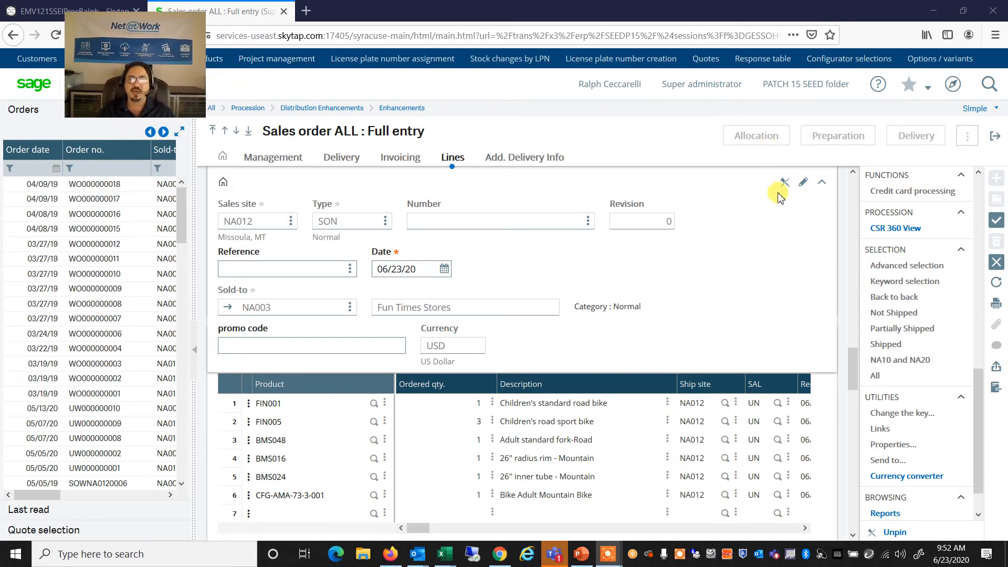
pyautogui.click(995, 139)
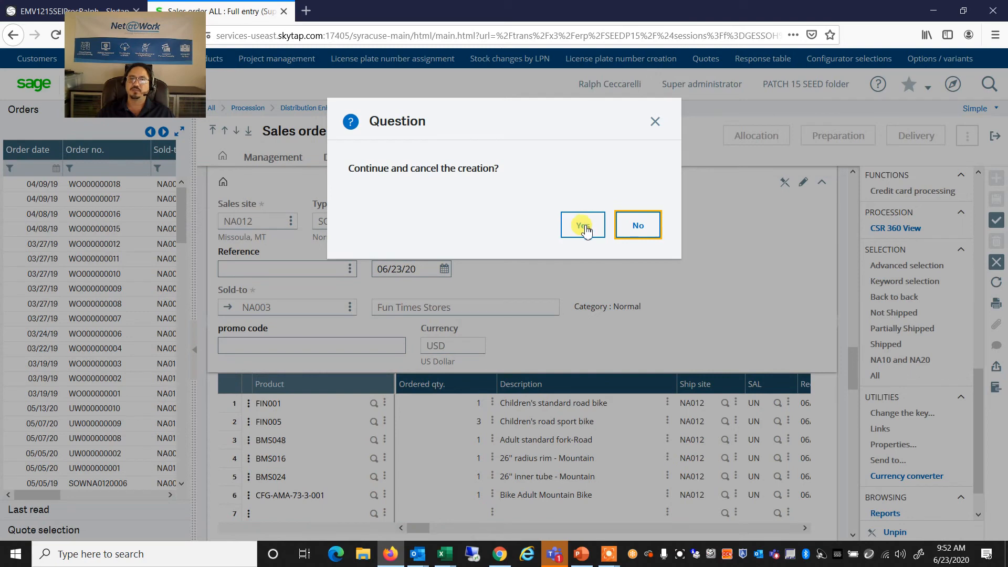
pyautogui.click(580, 226)
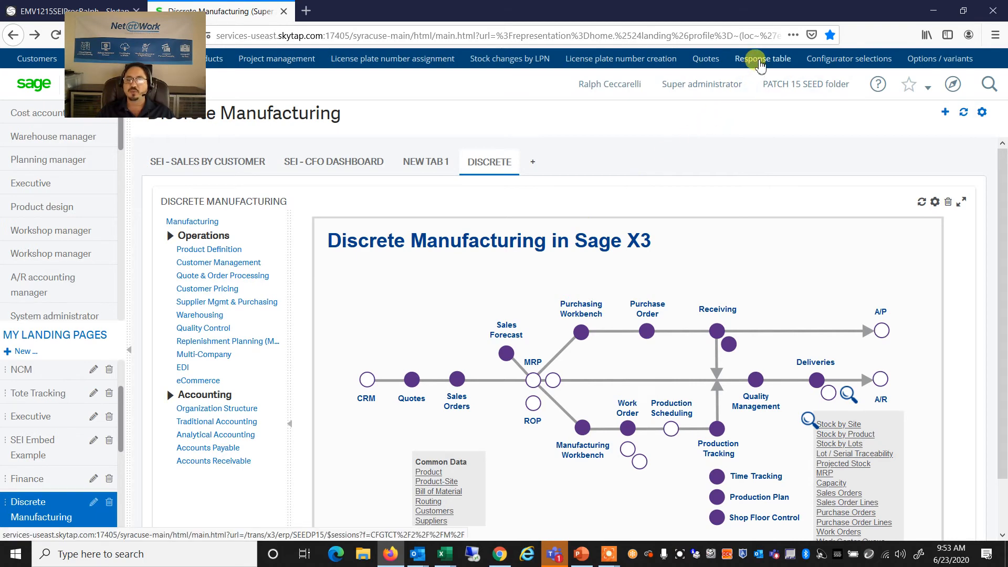
# - Examine the response tables GRO (Ground), MET (Metal) and FIN (Finish), including their code descriptions, and leave the response table setup
pyautogui.click(759, 62)
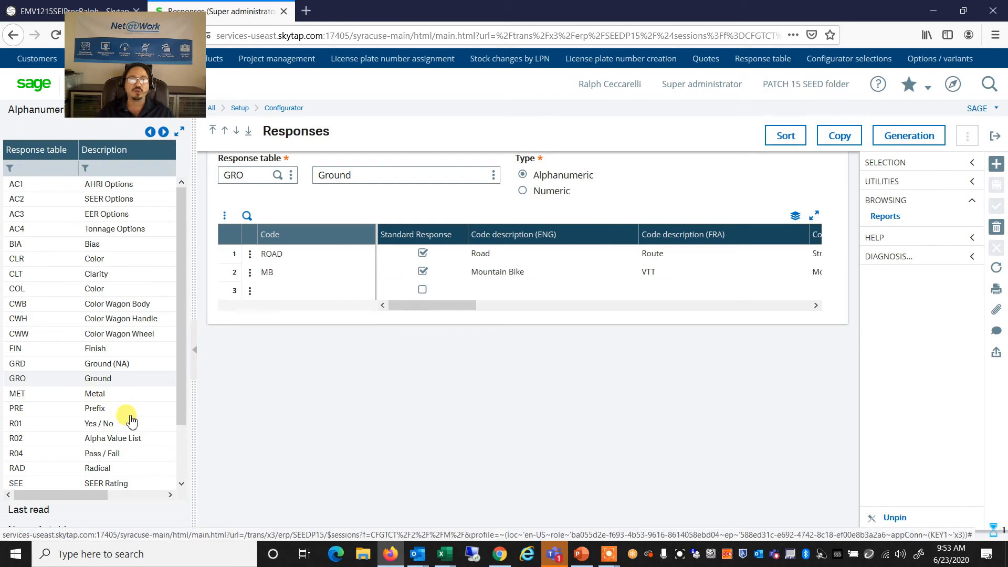
pyautogui.click(128, 394)
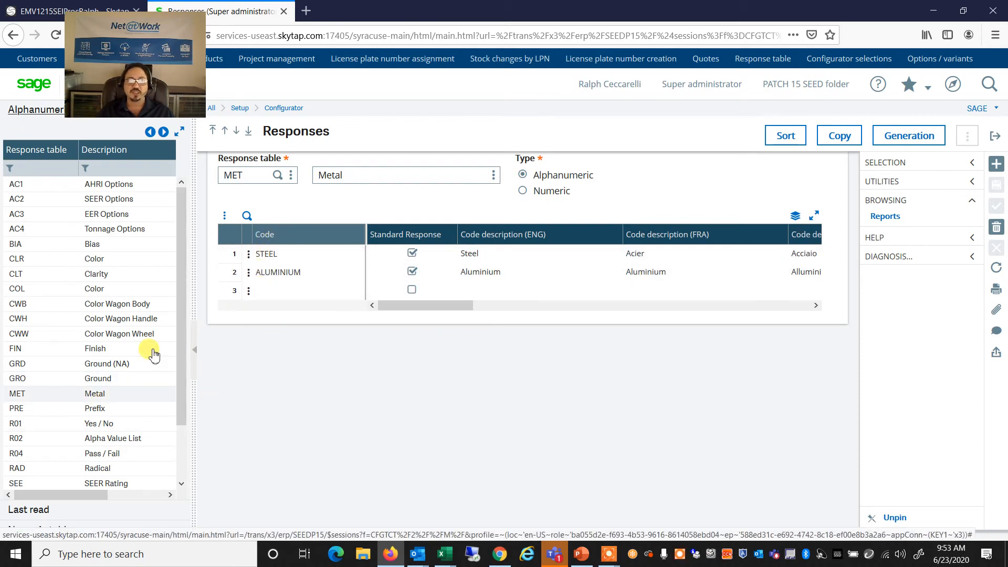
pyautogui.click(92, 348)
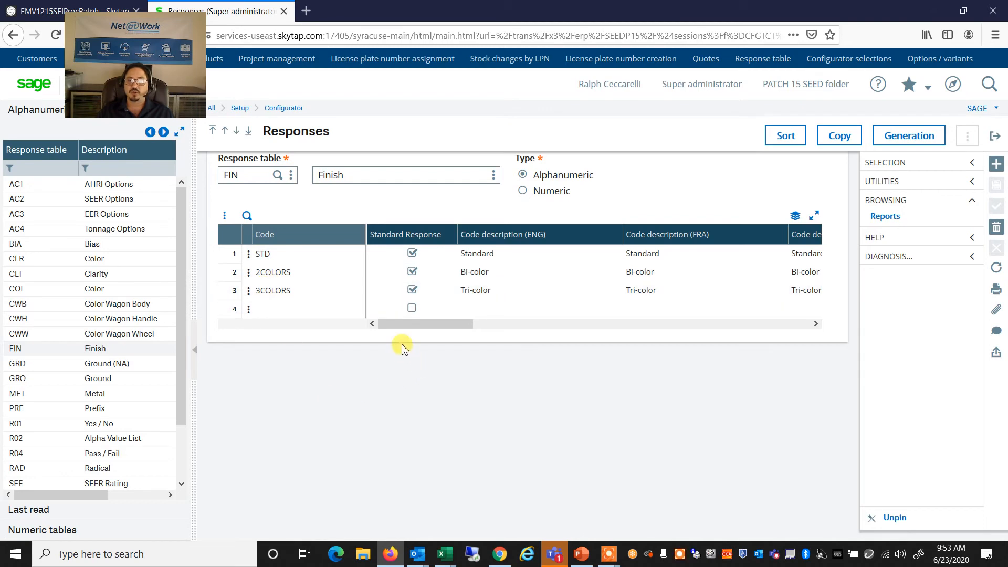
pyautogui.moveTo(420, 329); pyautogui.dragTo(554, 330)
pyautogui.moveTo(562, 325); pyautogui.dragTo(407, 316)
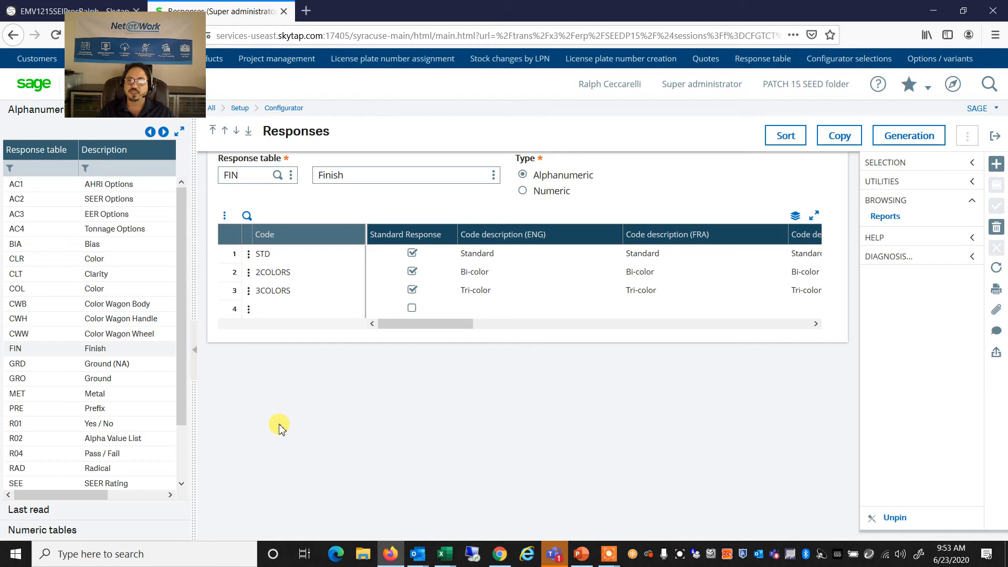
pyautogui.click(995, 136)
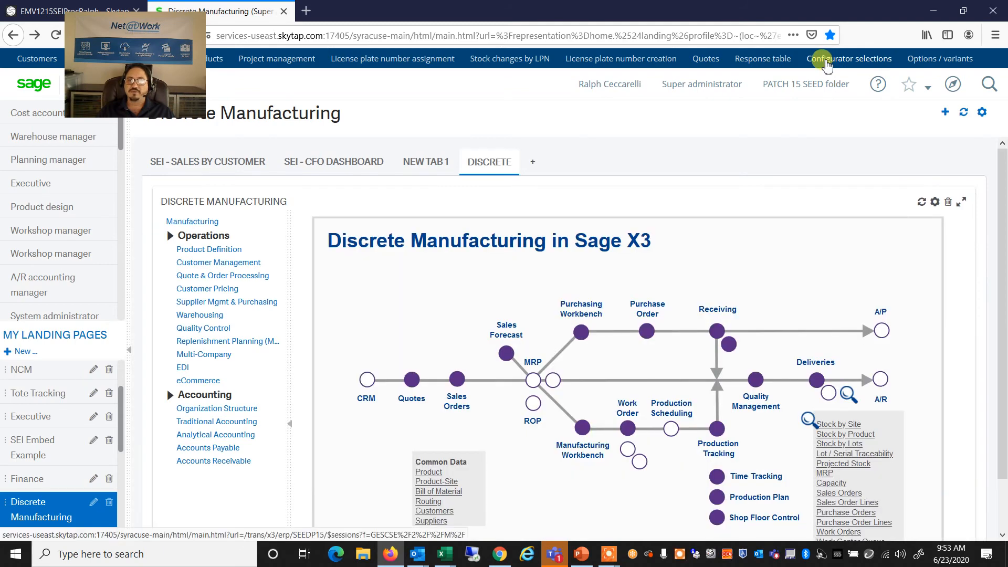
# - Open the configurator selections and examine the BIKE selection's parameters, window fields, secondary filters and main filter
pyautogui.click(826, 62)
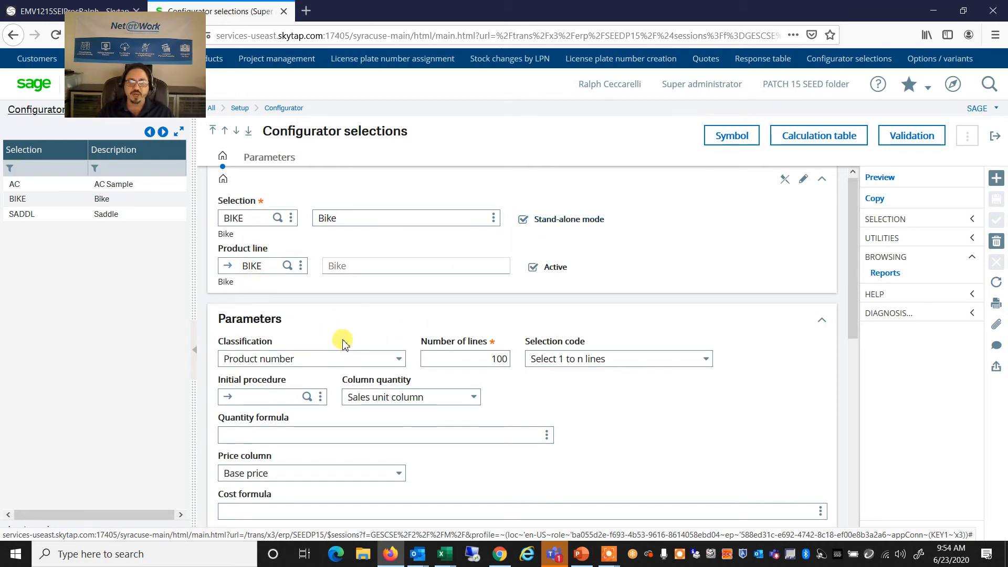
pyautogui.scroll(-10, 342, 341)
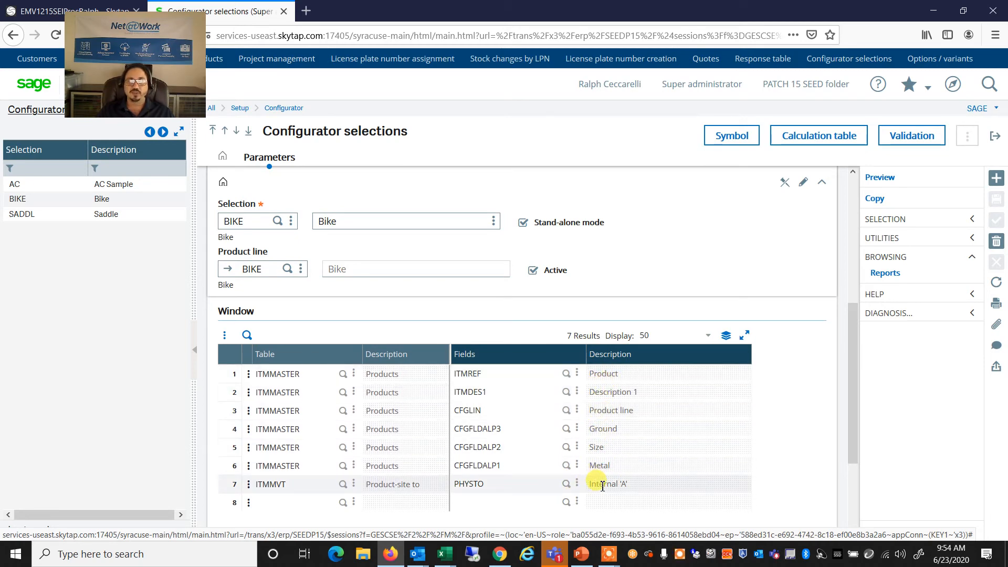
pyautogui.scroll(-3, 598, 483)
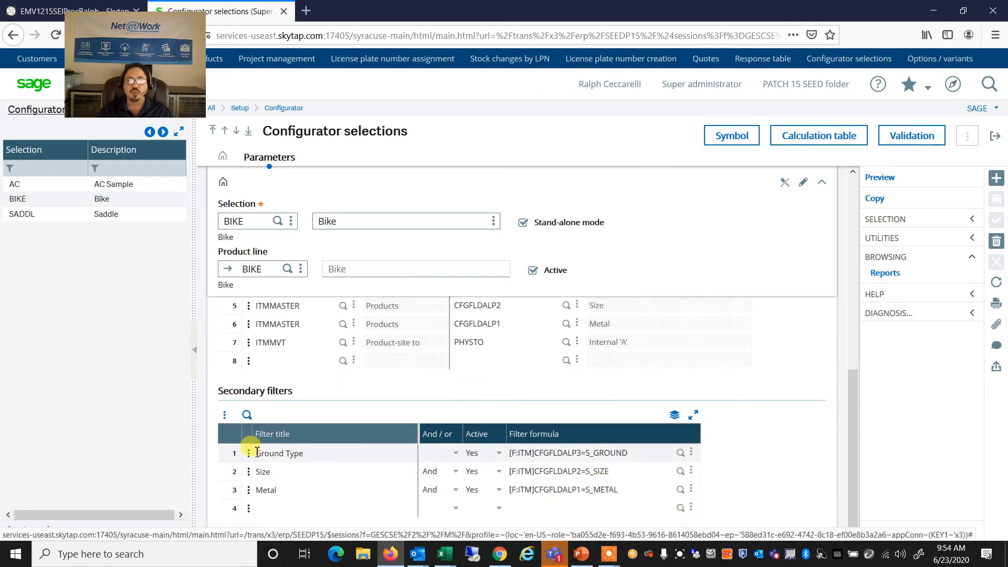
pyautogui.scroll(7, 281, 450)
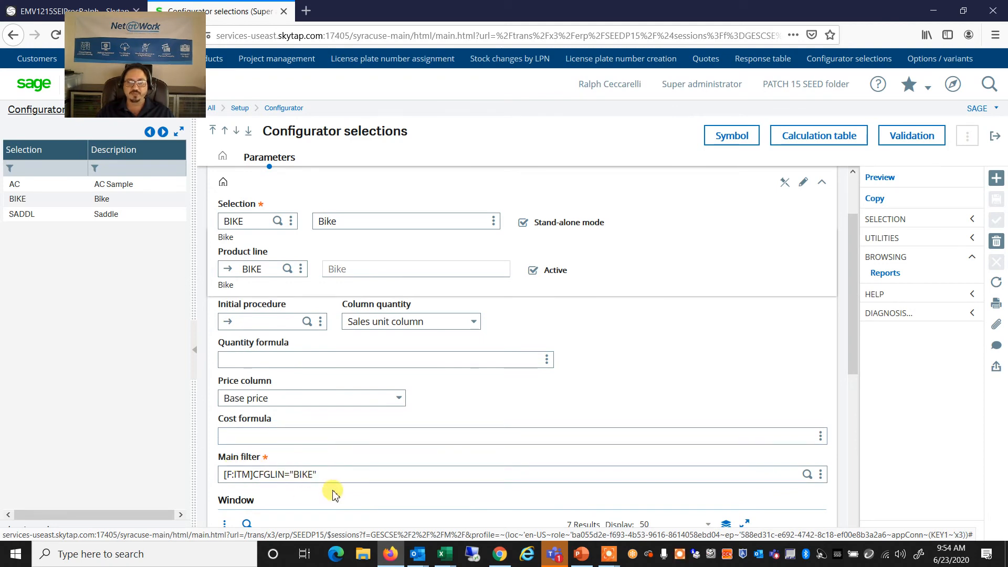
# - Review the BIKE selection's secondary filters for ground type, size and metal, and leave the configurator selections
pyautogui.scroll(-7, 334, 494)
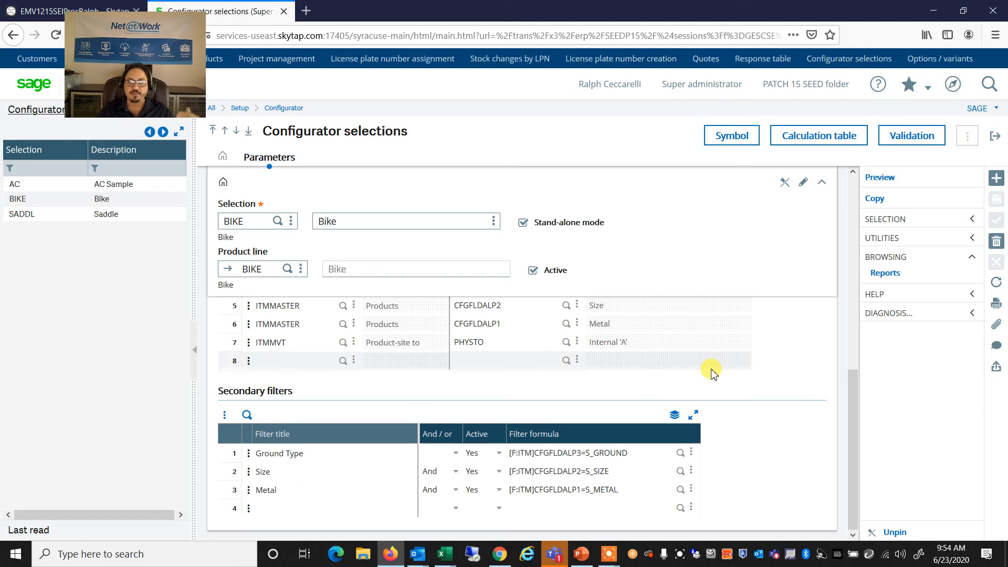
pyautogui.click(995, 138)
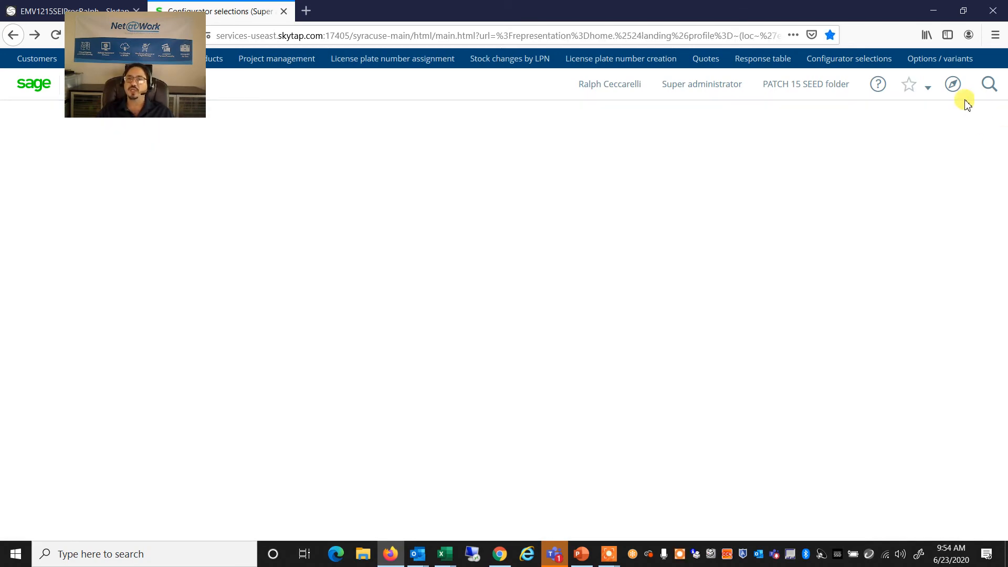
# - Open the options/variants setup, examine the window fields, products and condition filters of FRT (Fork Rim tube), and leave the setup
pyautogui.click(930, 62)
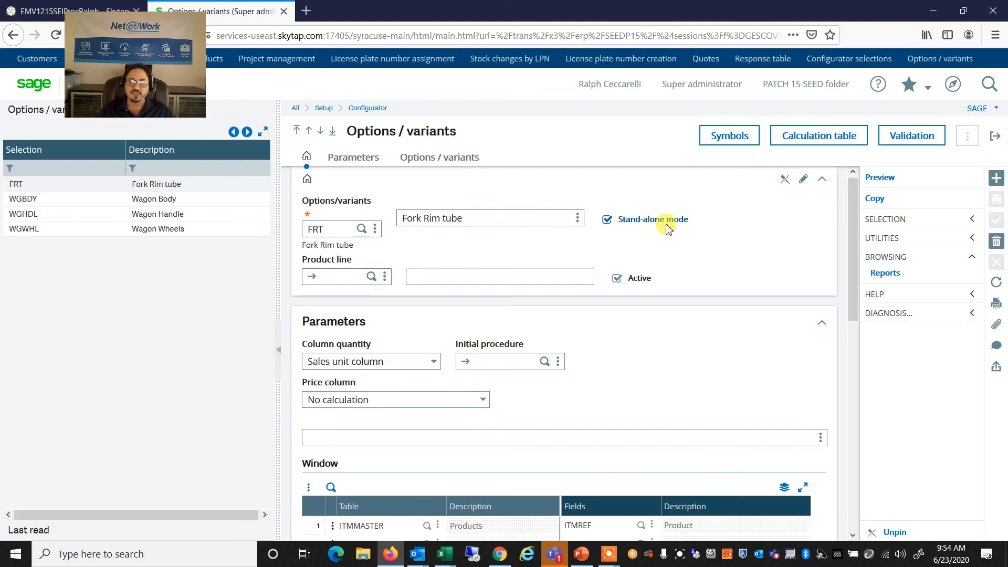
pyautogui.scroll(-3, 601, 365)
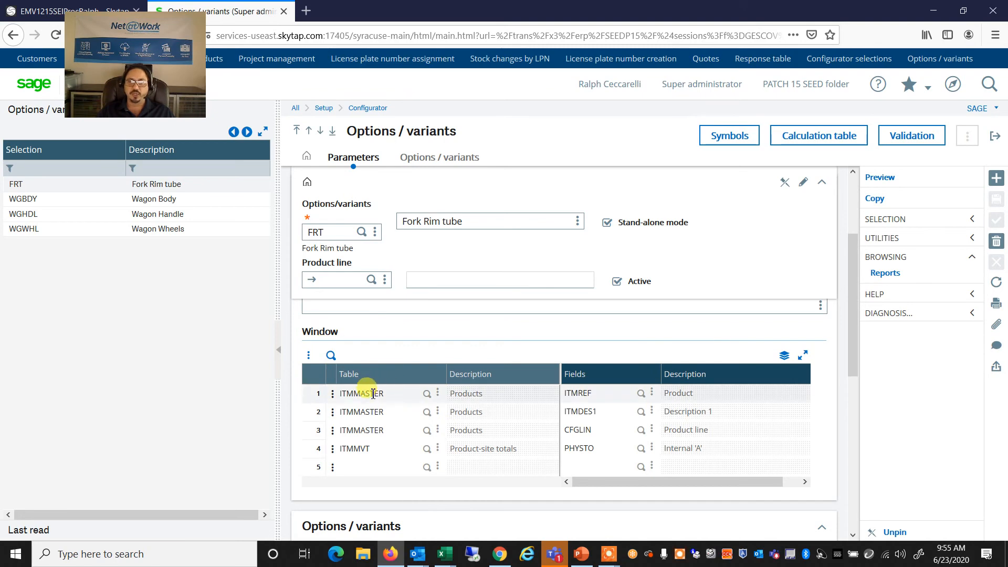
pyautogui.scroll(-4, 373, 393)
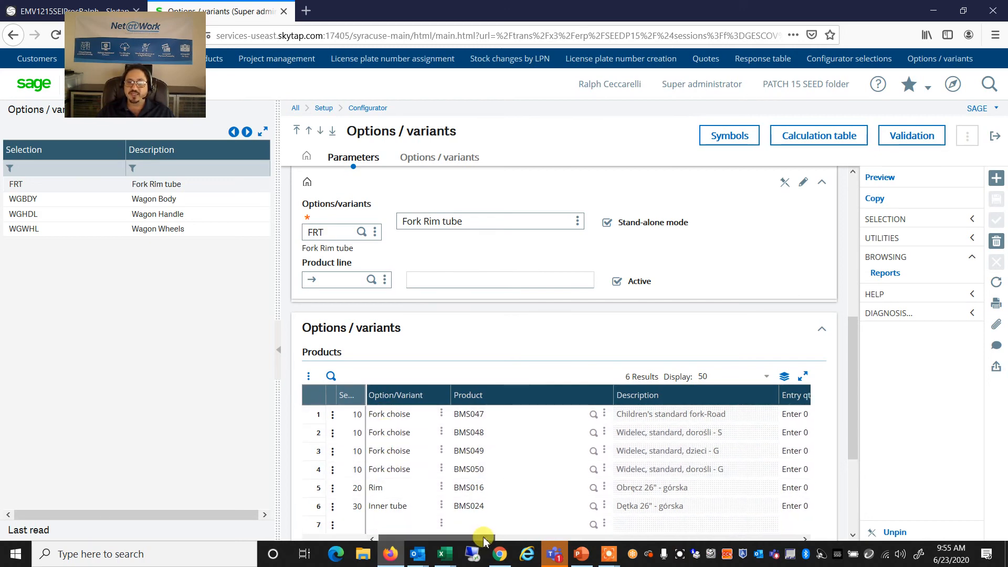
pyautogui.moveTo(472, 539); pyautogui.dragTo(558, 545)
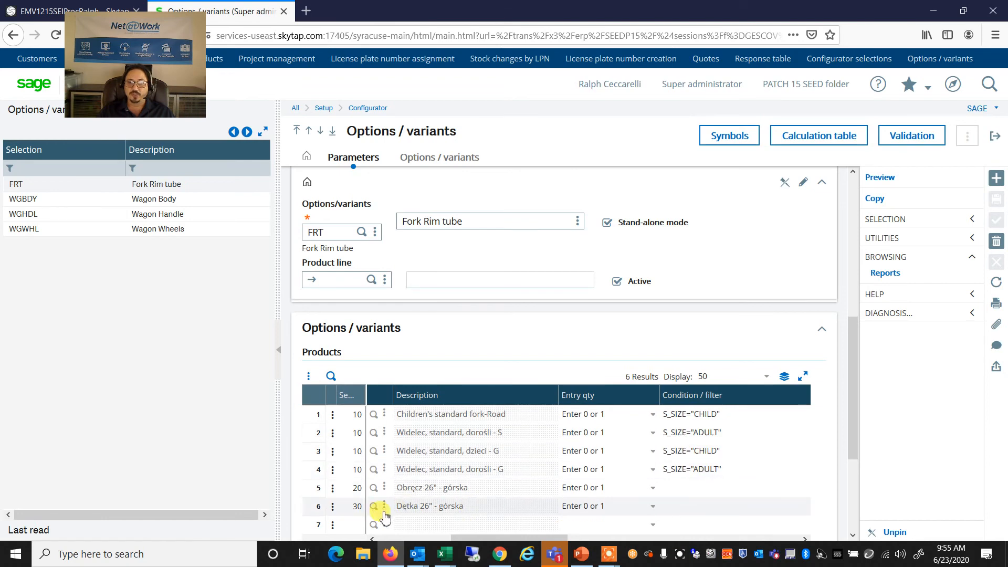
pyautogui.moveTo(461, 539); pyautogui.dragTo(373, 538)
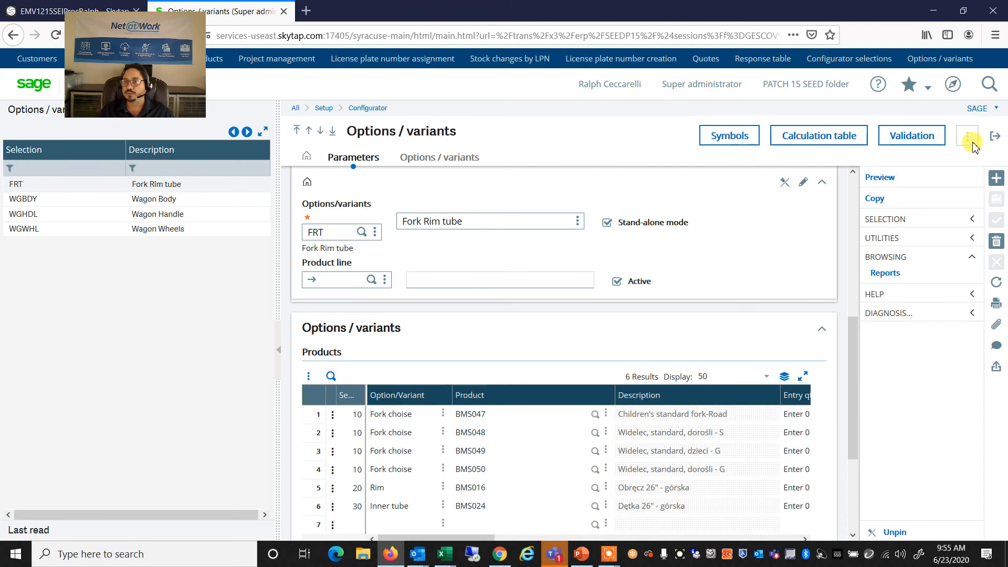
pyautogui.click(993, 140)
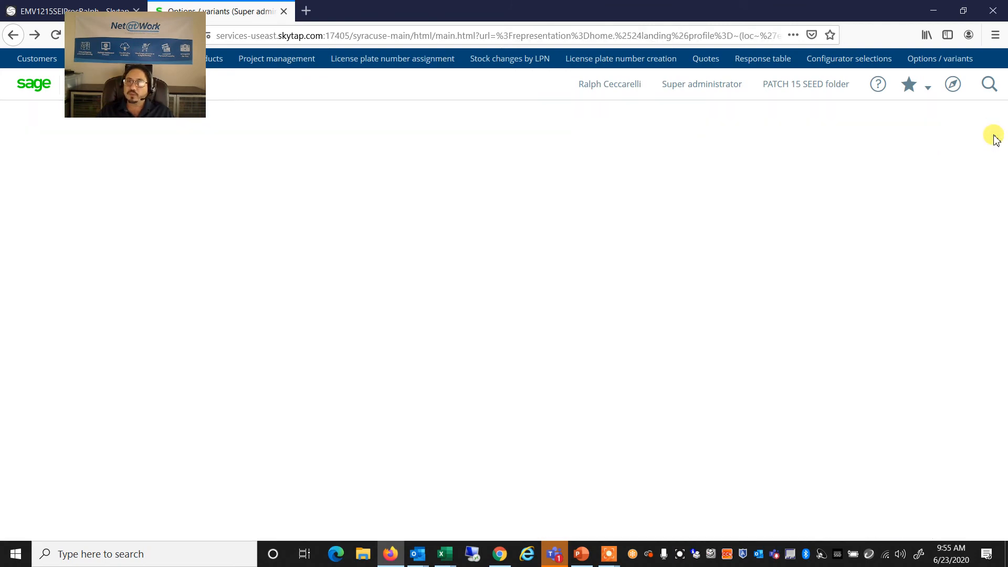
# - Open the configurator scenarios and examine the BIKE scenario's parameters, parameter initialization lines and kit creation lines
pyautogui.click(953, 84)
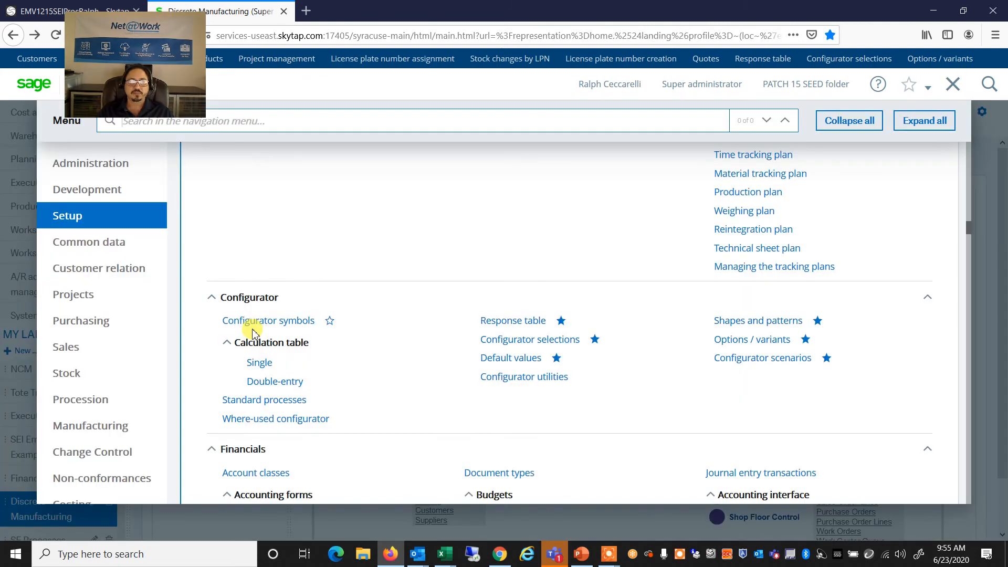
pyautogui.click(753, 362)
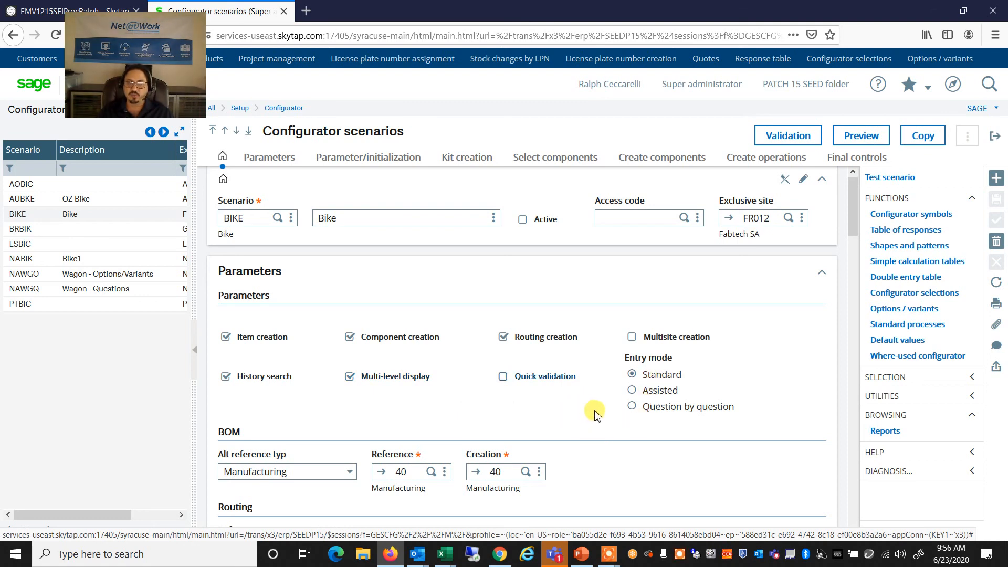
pyautogui.scroll(-6, 596, 412)
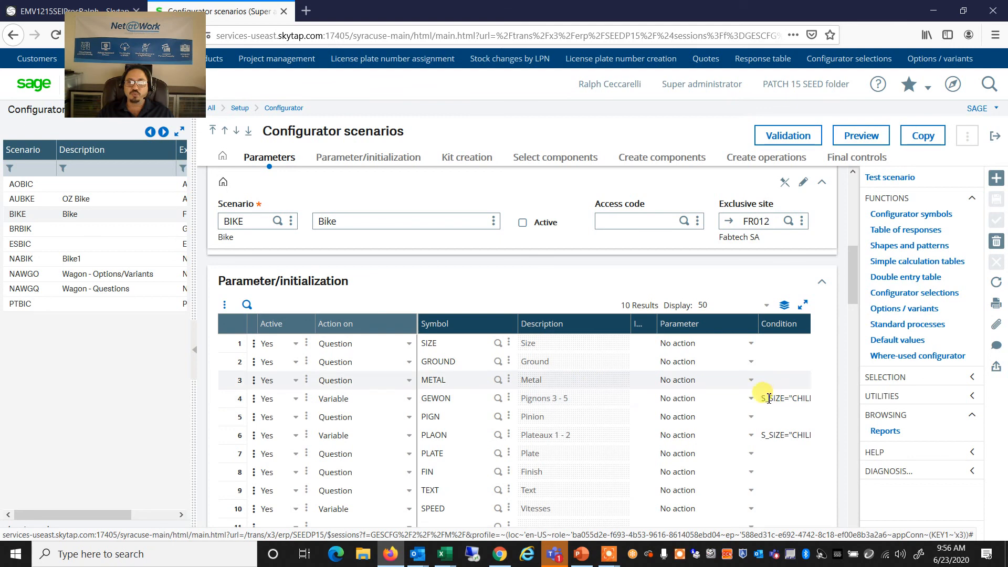
pyautogui.scroll(-2, 734, 475)
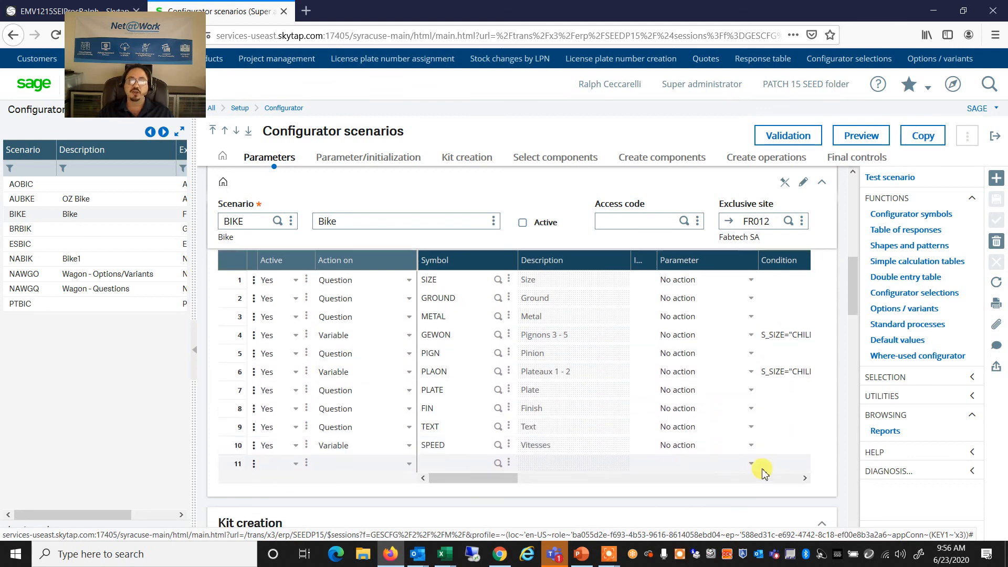
pyautogui.scroll(-7, 407, 430)
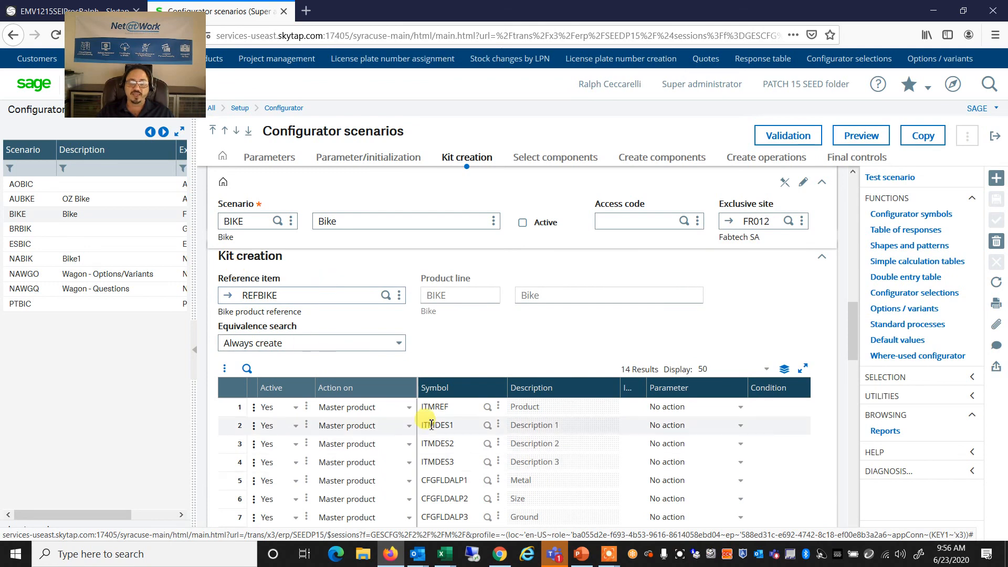
pyautogui.scroll(-4, 433, 419)
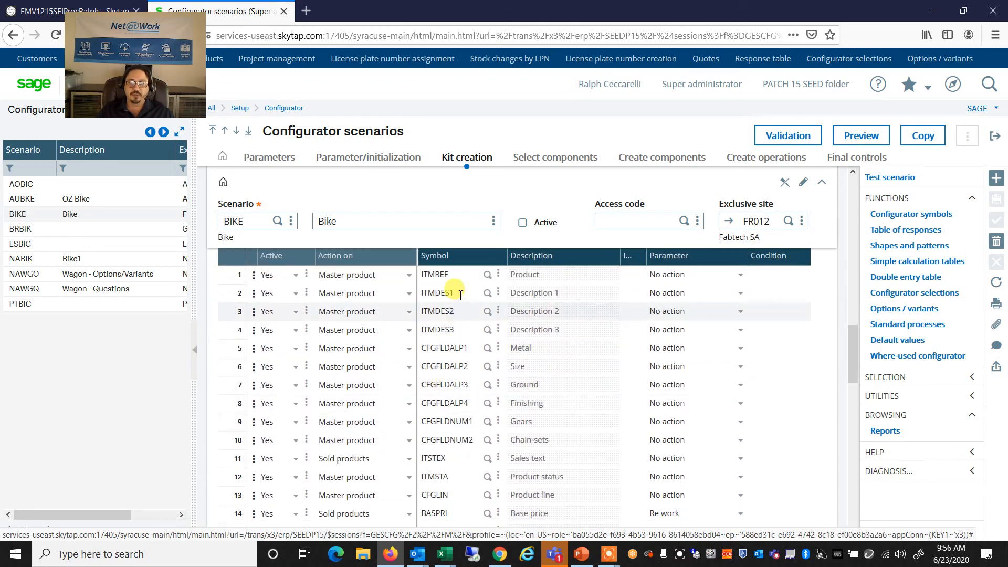
pyautogui.scroll(-5, 450, 475)
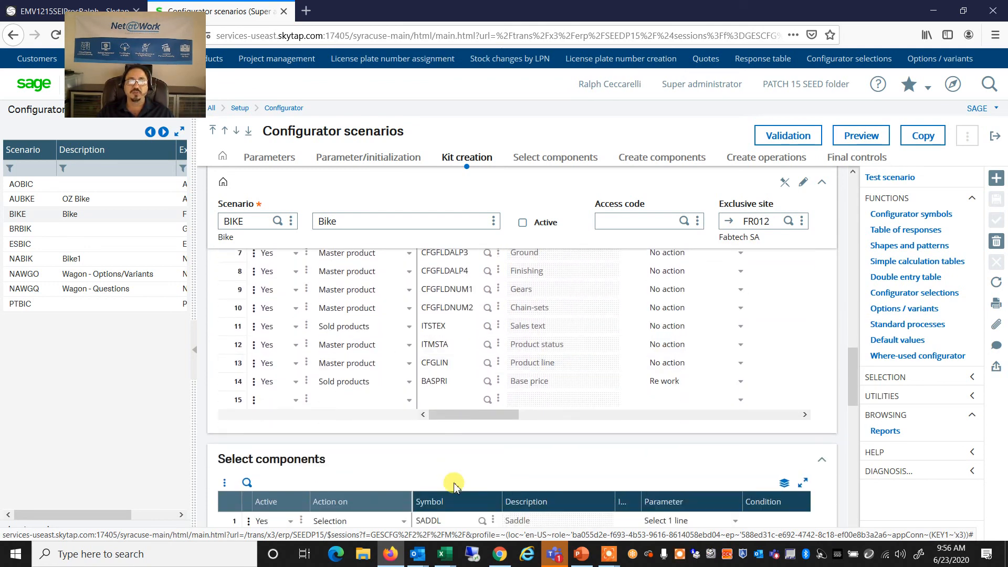
# - Examine the BIKE scenario's component selection and component creation lines, and leave the configurator scenarios
pyautogui.scroll(-3, 452, 483)
pyautogui.scroll(1, 451, 482)
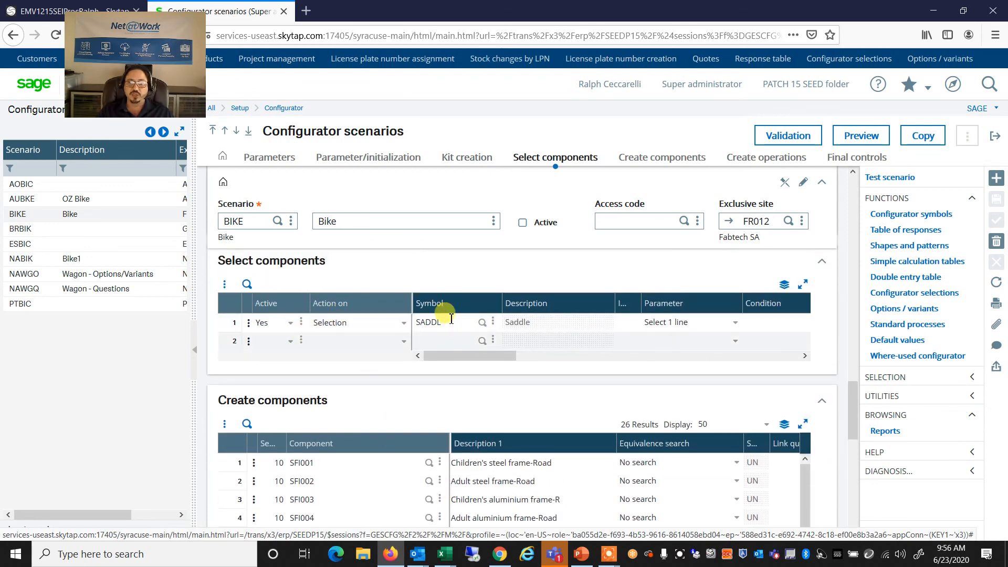
pyautogui.scroll(-3, 403, 374)
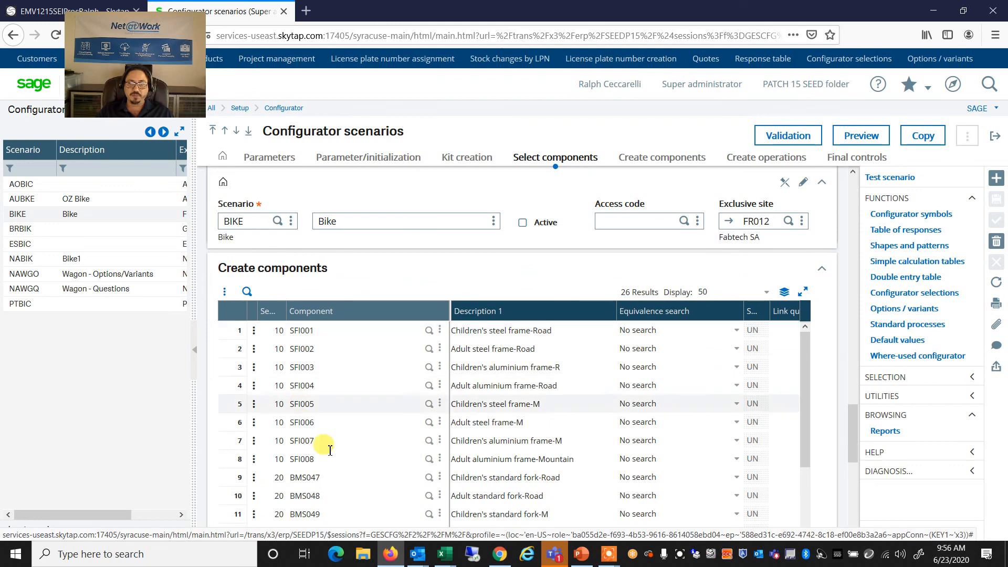
pyautogui.scroll(-3, 562, 484)
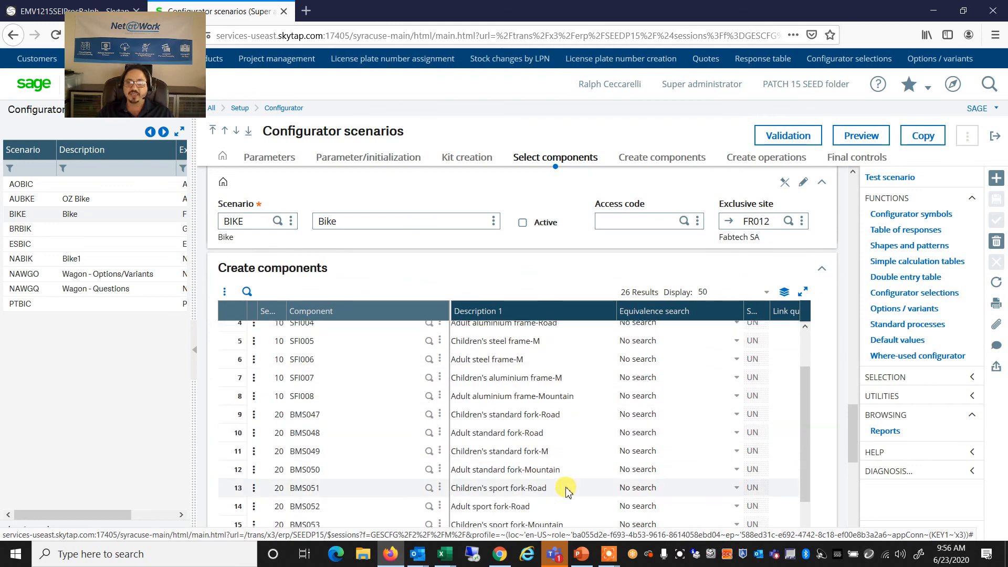
pyautogui.scroll(-5, 581, 507)
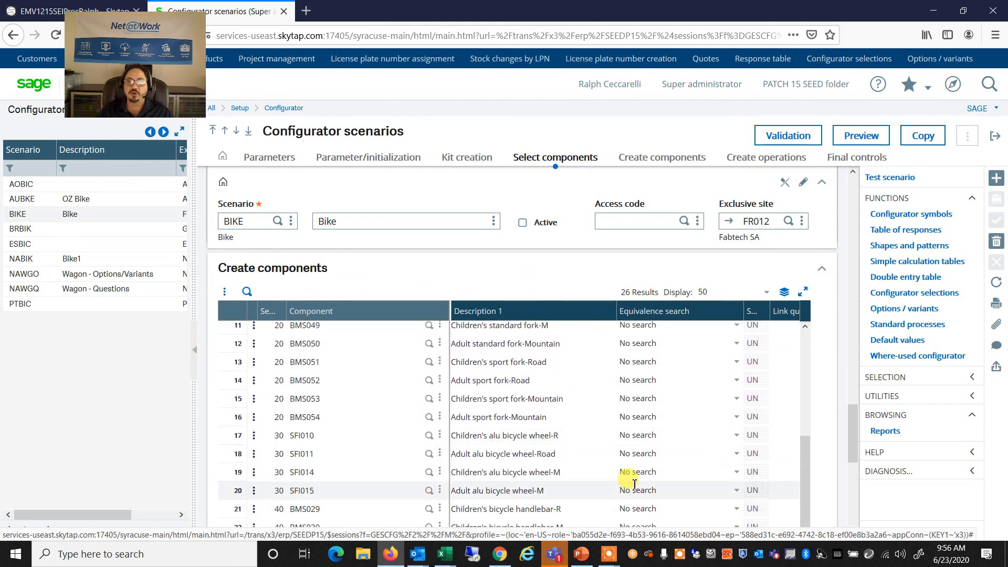
pyautogui.scroll(-1, 628, 488)
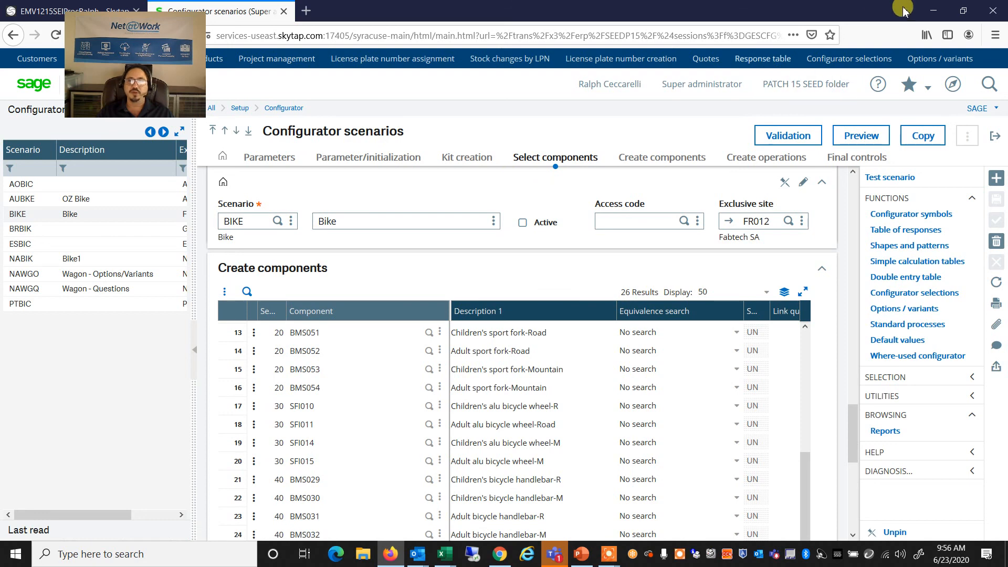
pyautogui.click(997, 140)
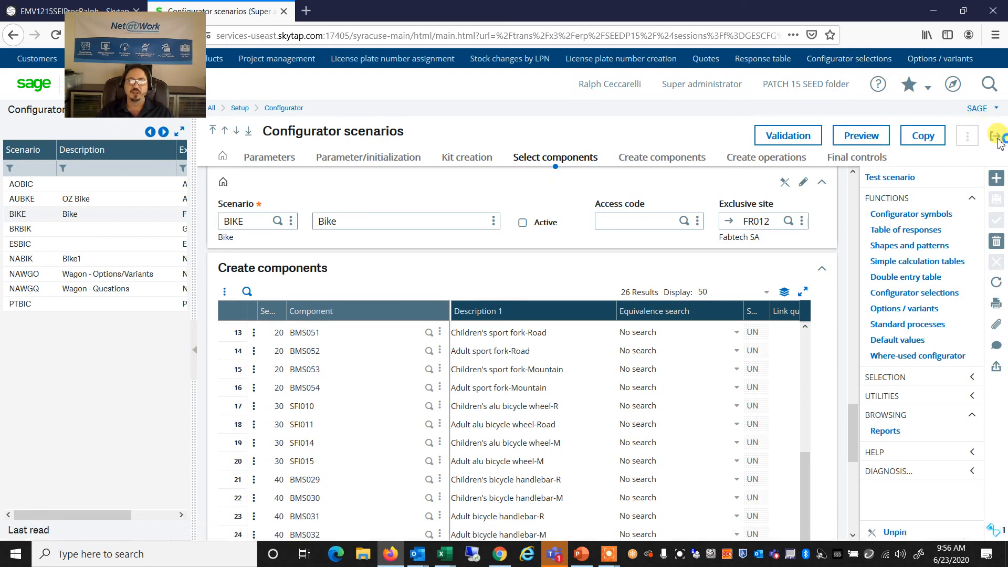